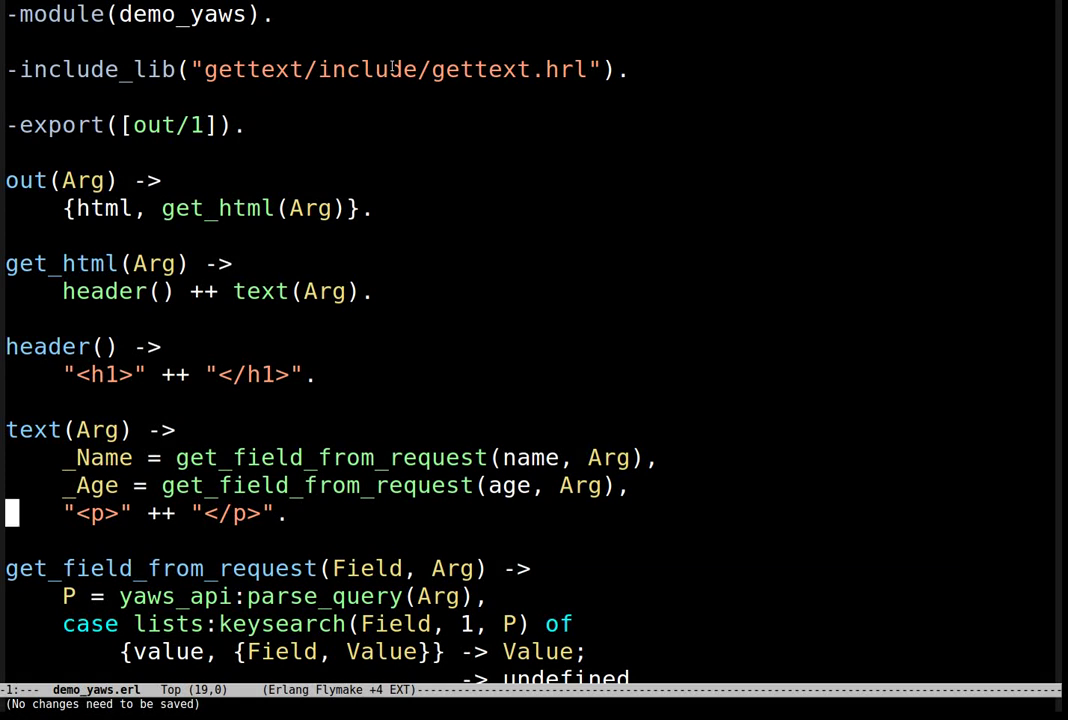
Step: Review demo_yaws.erl's module declaration, the header() call in get_html and the text(Arg) function head
click(205, 12)
double_click(240, 15)
click(205, 44)
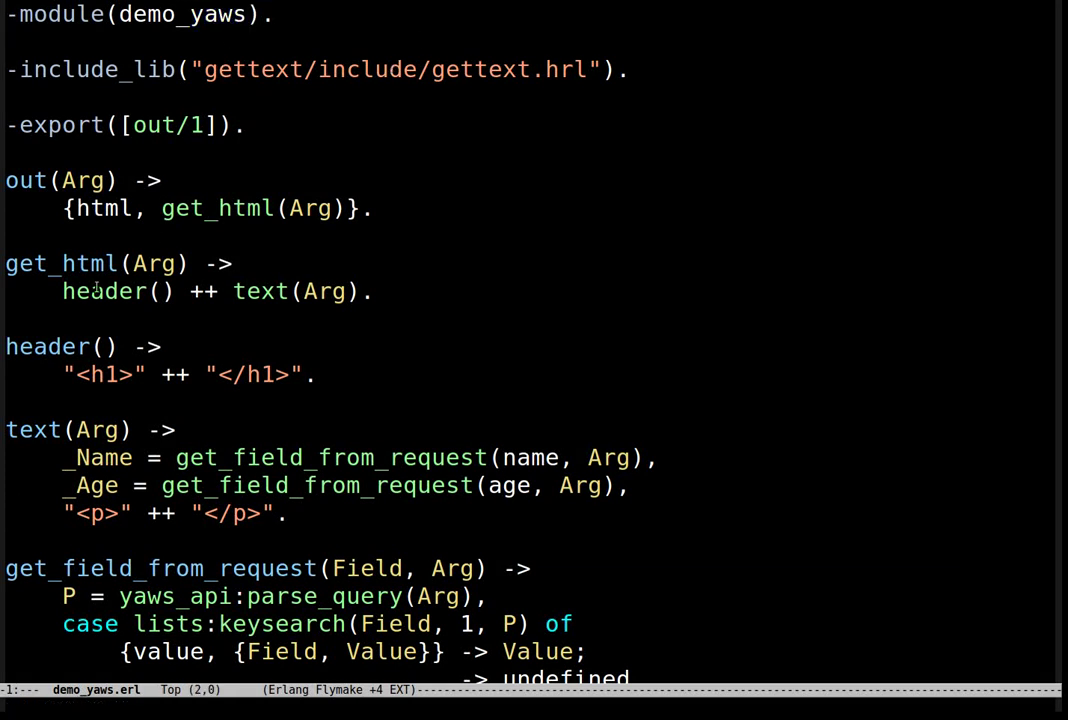
drag(14, 346, 136, 346)
drag(6, 429, 120, 429)
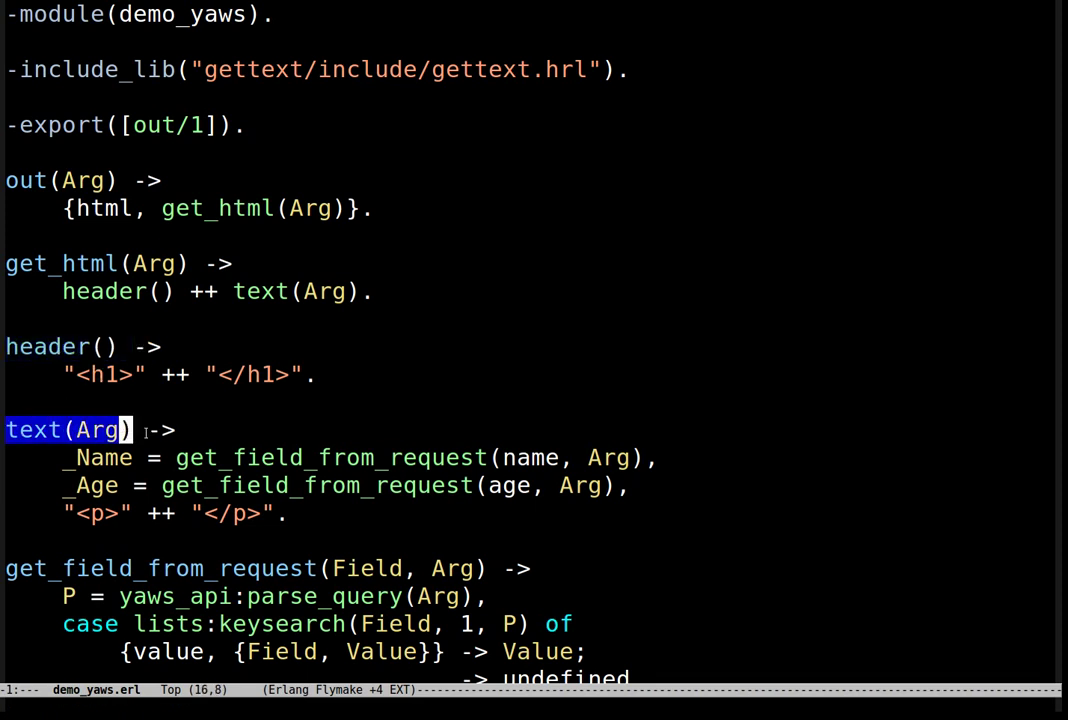
Step: Insert ?TXT("Hejsan!!!") ++ between the <h1> strings in header() and save demo_yaws.erl
click(203, 374)
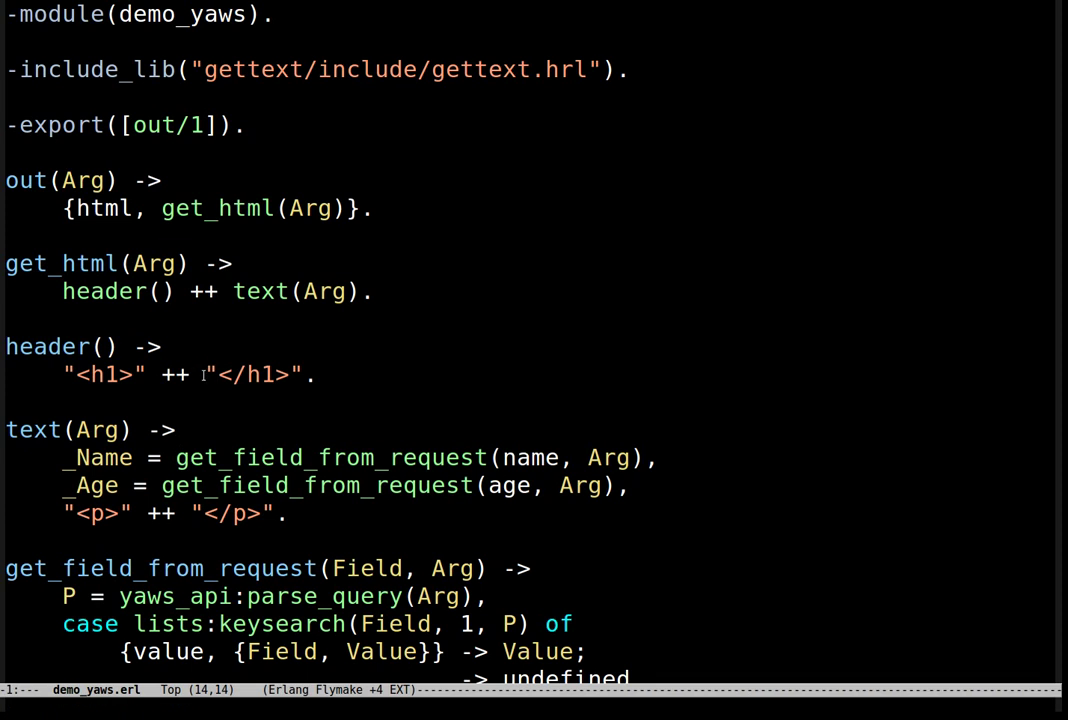
text(?ST)
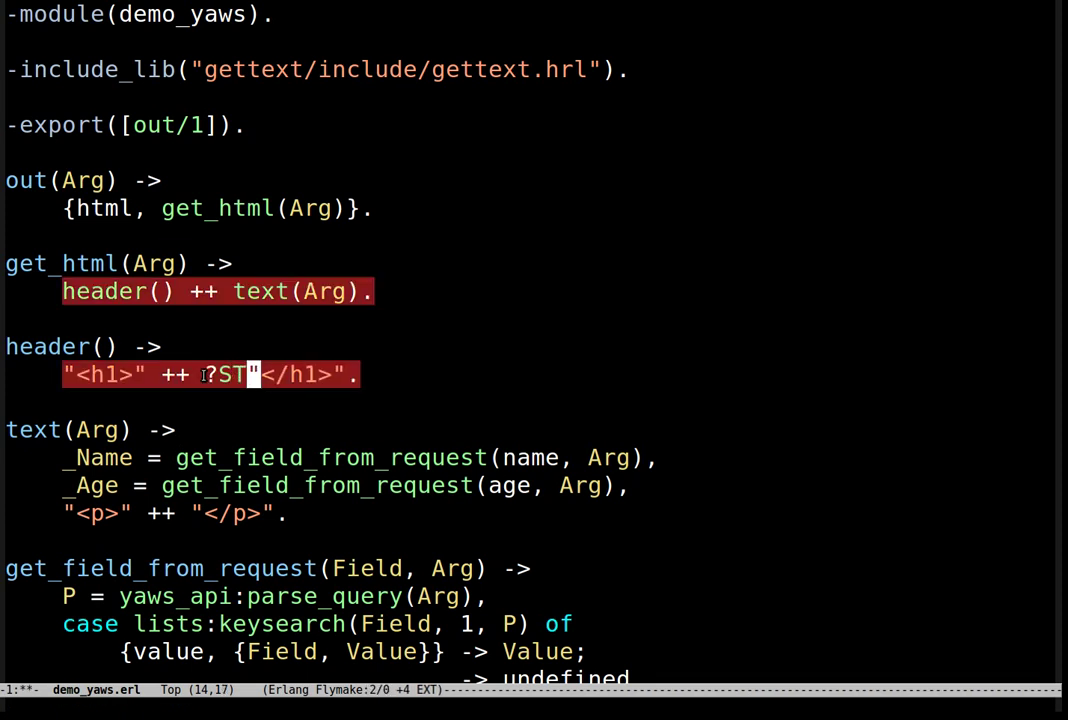
key(BackSpace)
key(BackSpace)
text(TXT("") ++)
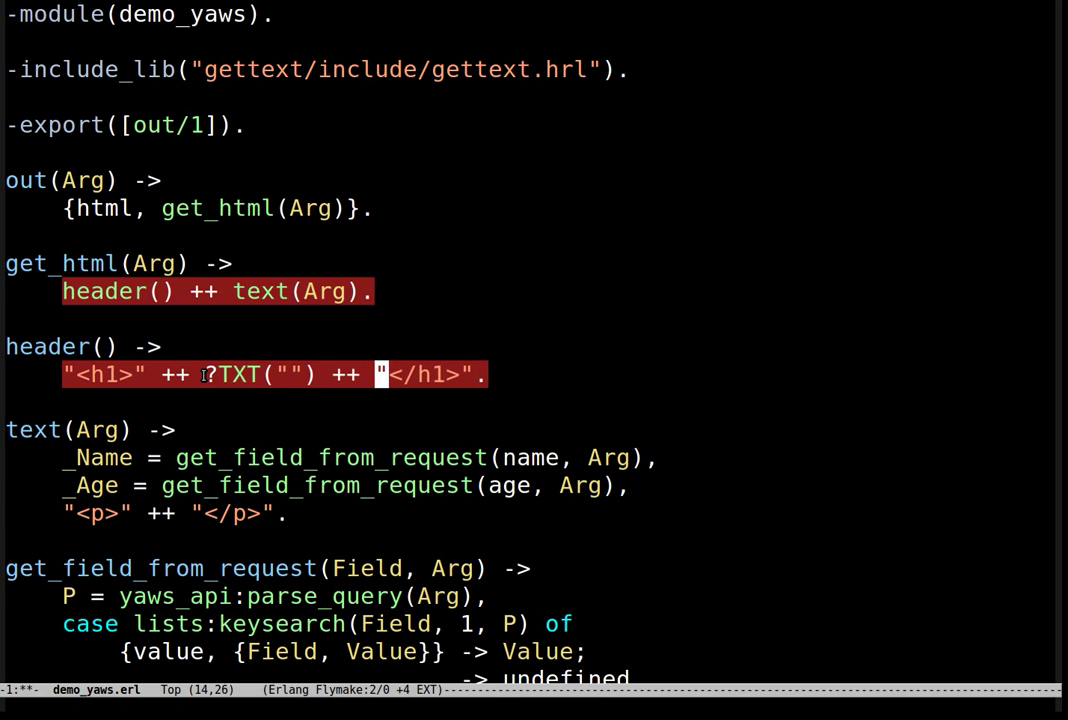
key(Left)
key(Left)
key(Left)
key(Left)
key(Left)
key(Left)
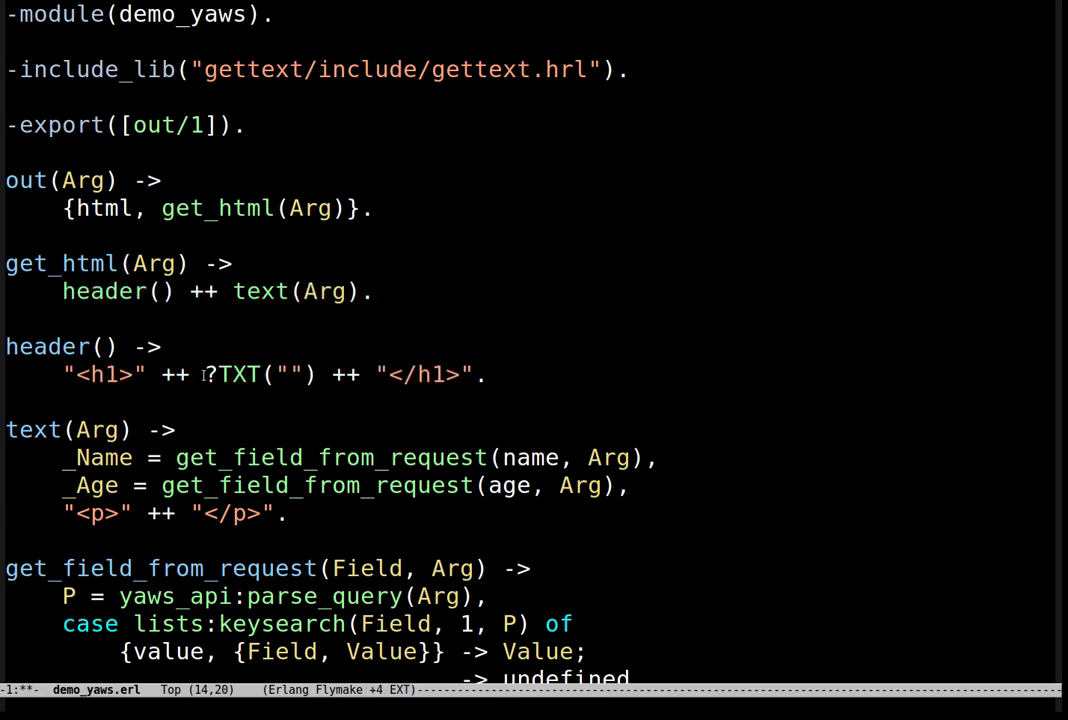
text(Hejsan!!)
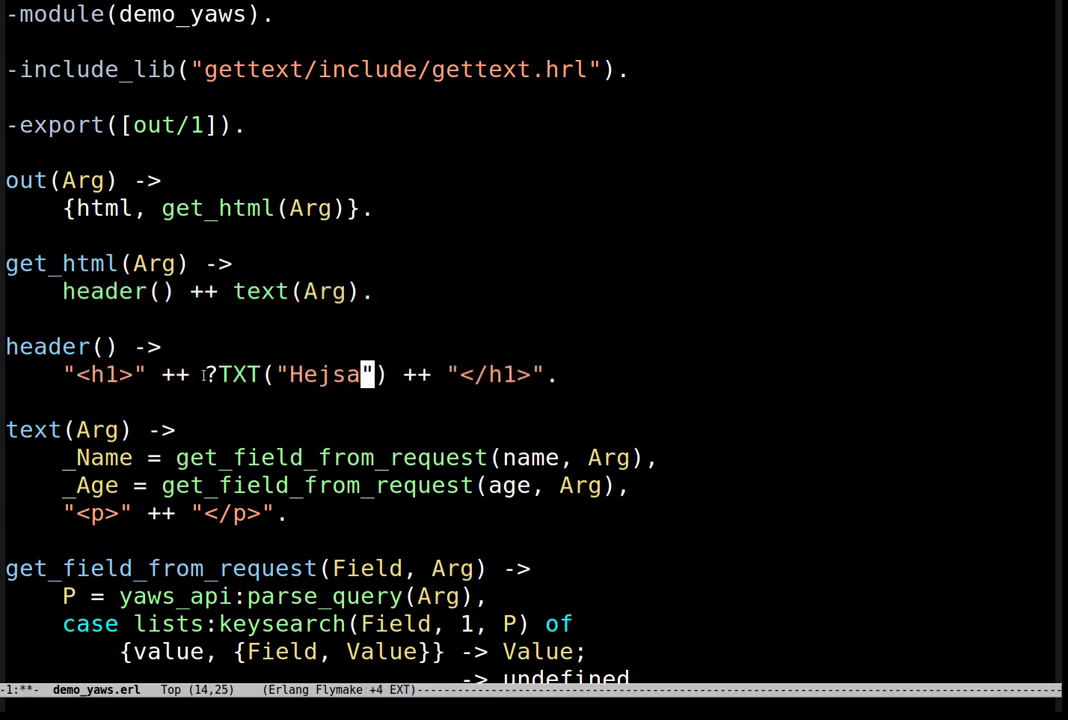
text(!)
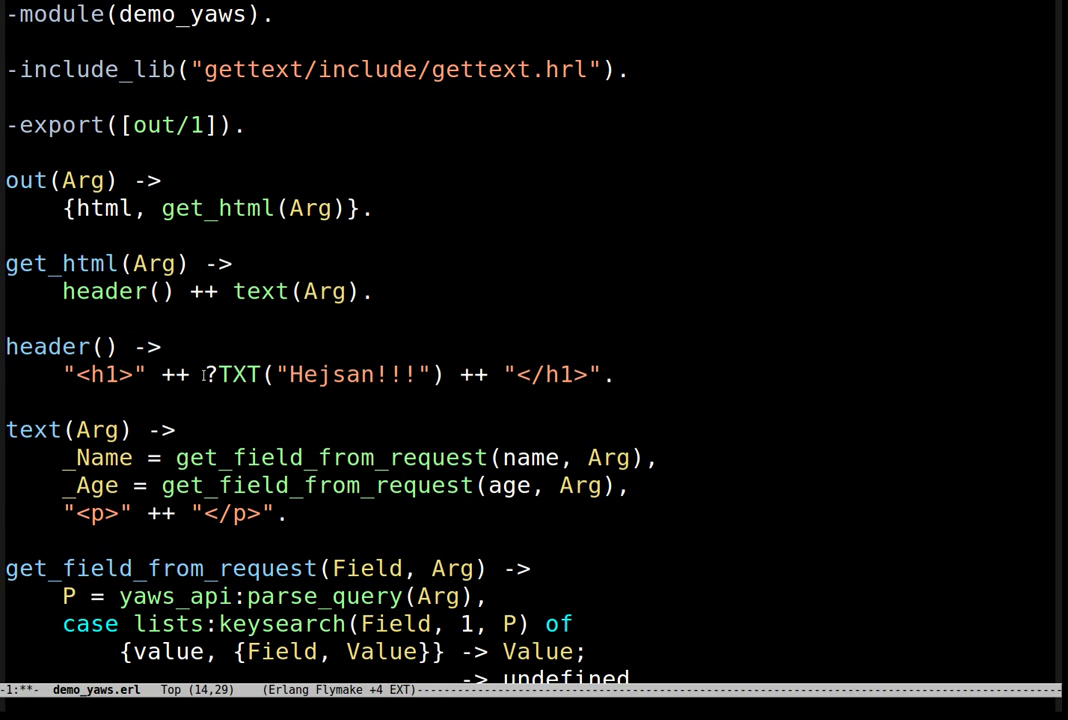
key(ctrl+x)
key(ctrl+s)
key(Down)
key(Down)
key(Down)
key(Down)
key(Down)
key(Left)
key(Left)
key(Left)
key(Left)
key(Left)
key(Left)
key(Left)
Step: Wrap the paragraph in ?STXT("Mitt namn är $name$ och jag är $age$ år gammal.", [])
text(?STXT())
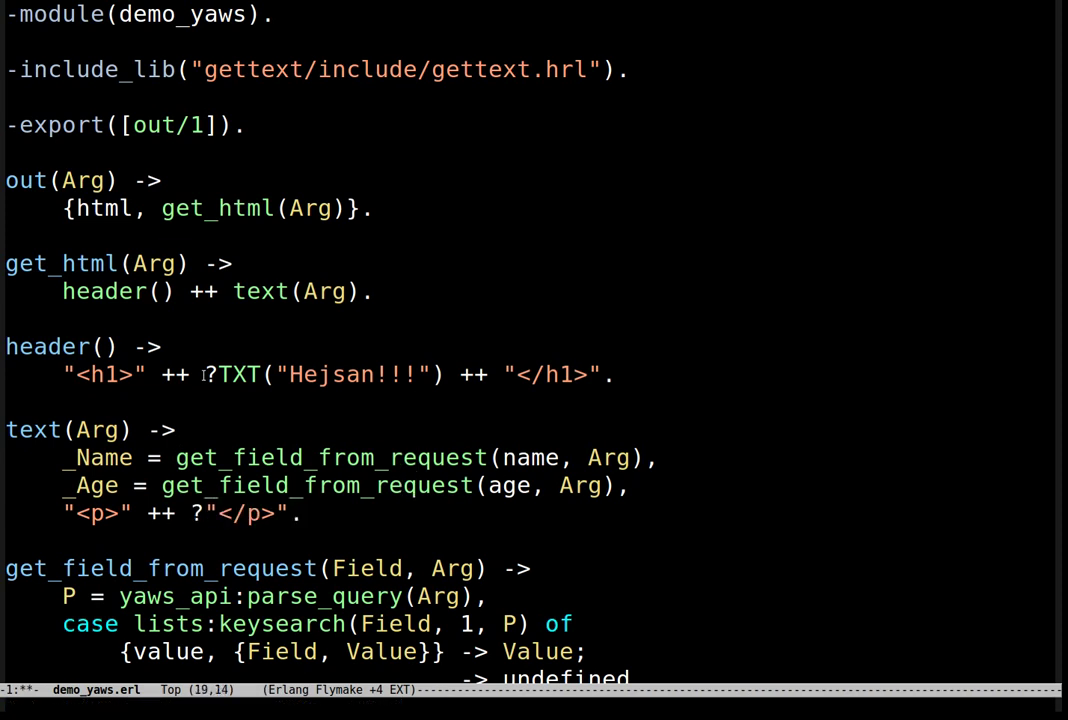
key(Left)
key(Left)
key(Right)
key(Delete)
text("", [])
key(Left)
key(Left)
key(Right)
key(Right)
text() ++)
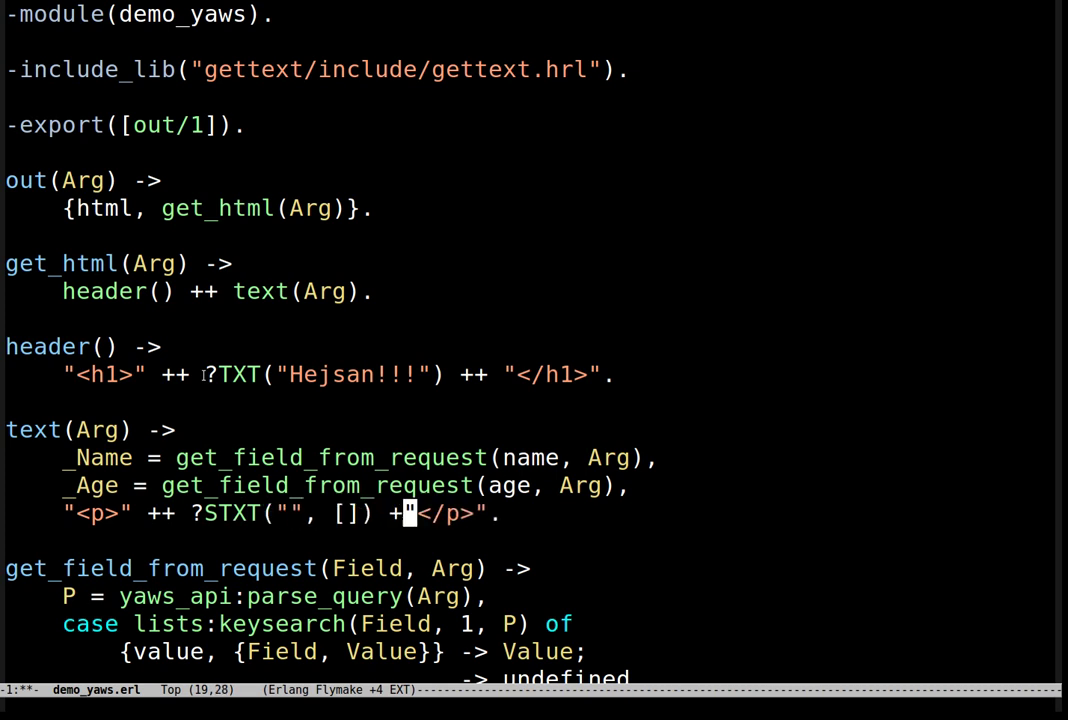
key(Left)
key(Left)
key(Left)
key(Left)
key(Left)
key(Left)
key(Left)
key(Left)
key(Left)
key(Left)
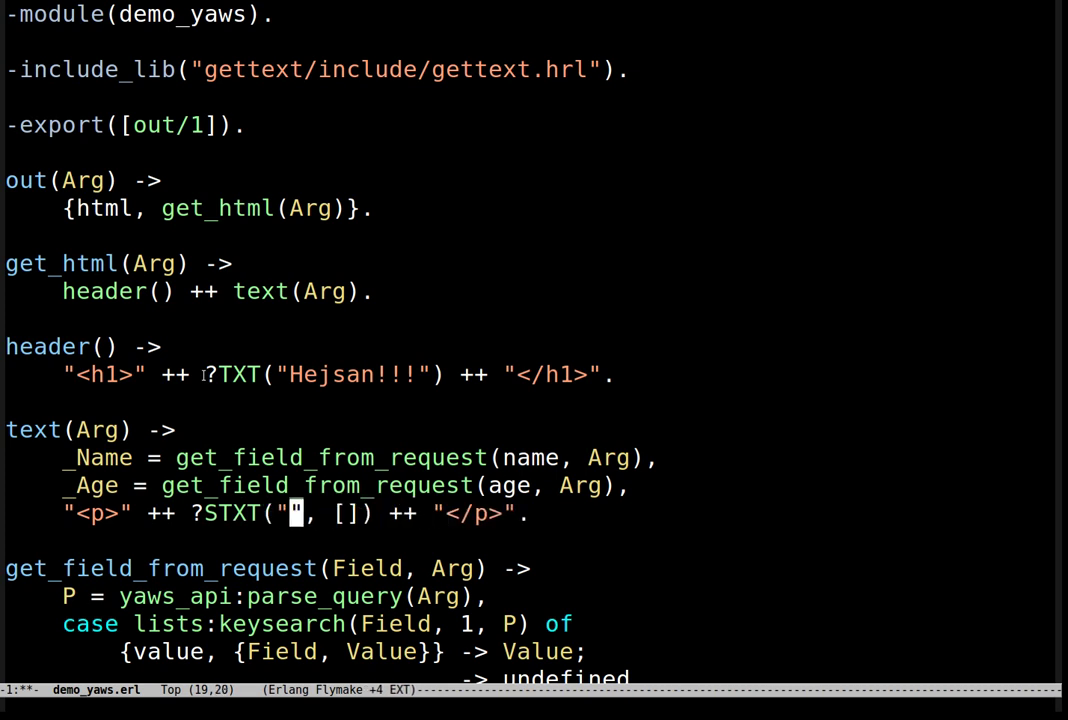
text(Mitt)
text( namn är )
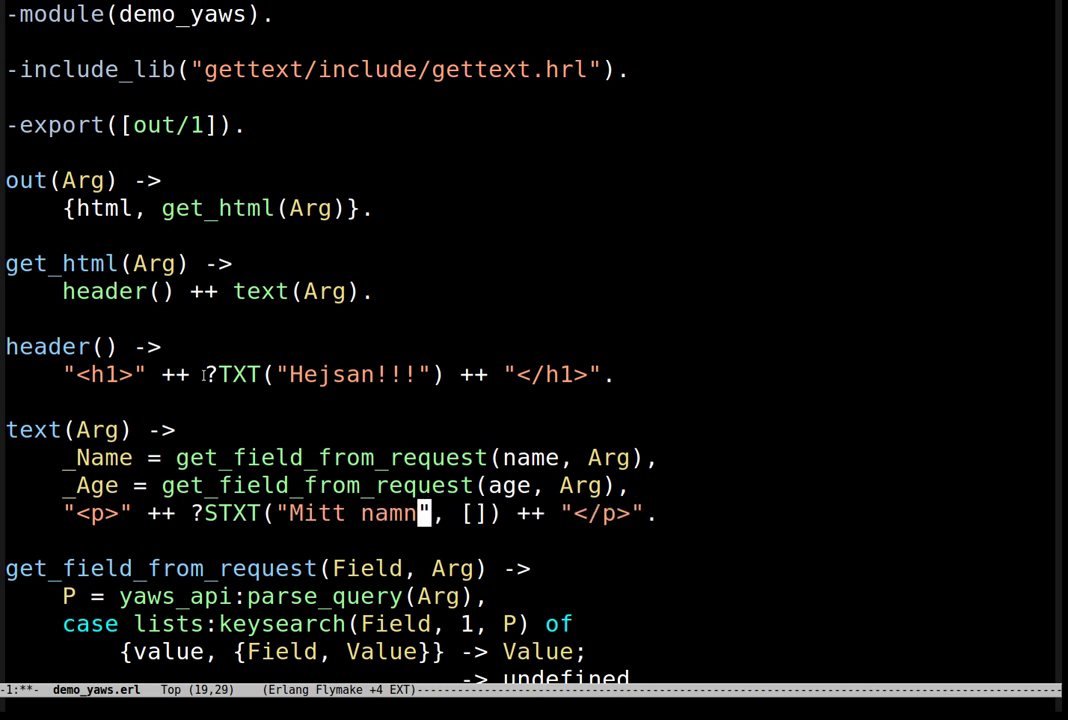
text($name)
text($ och jag)
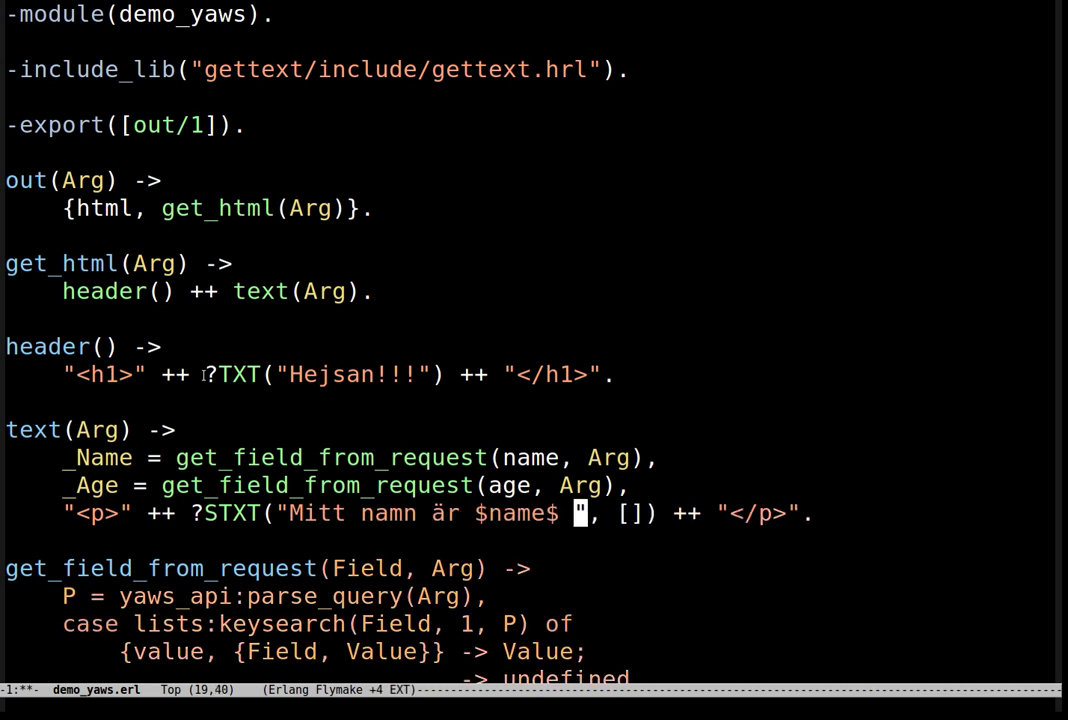
text( är )
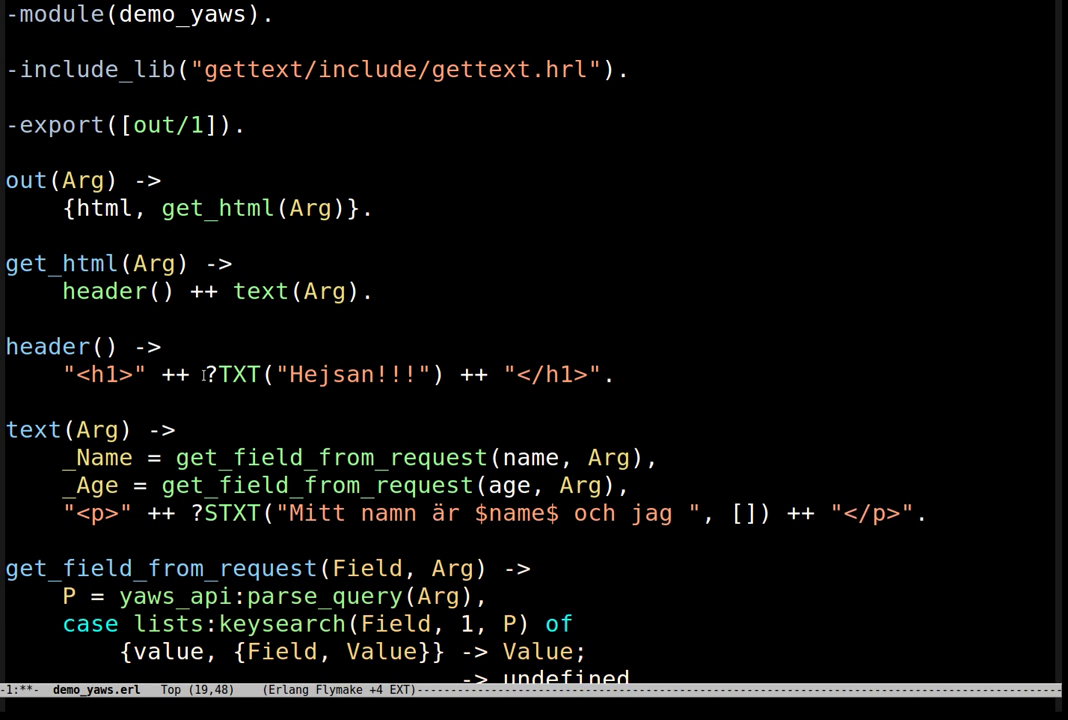
text($age$)
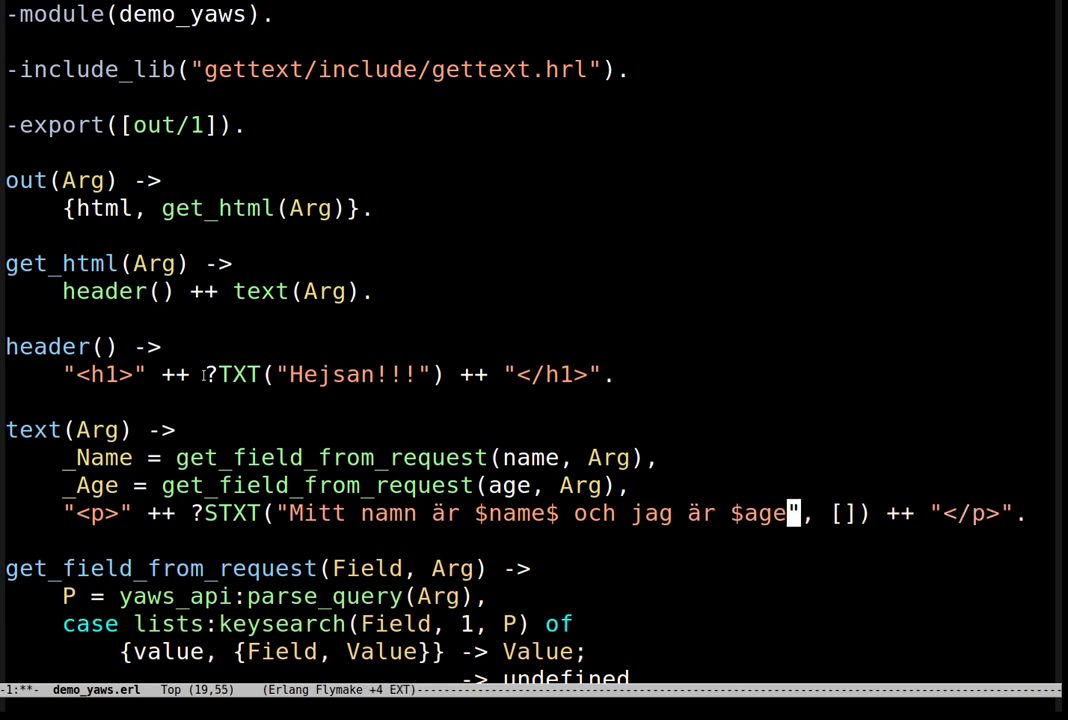
text( år gammal)
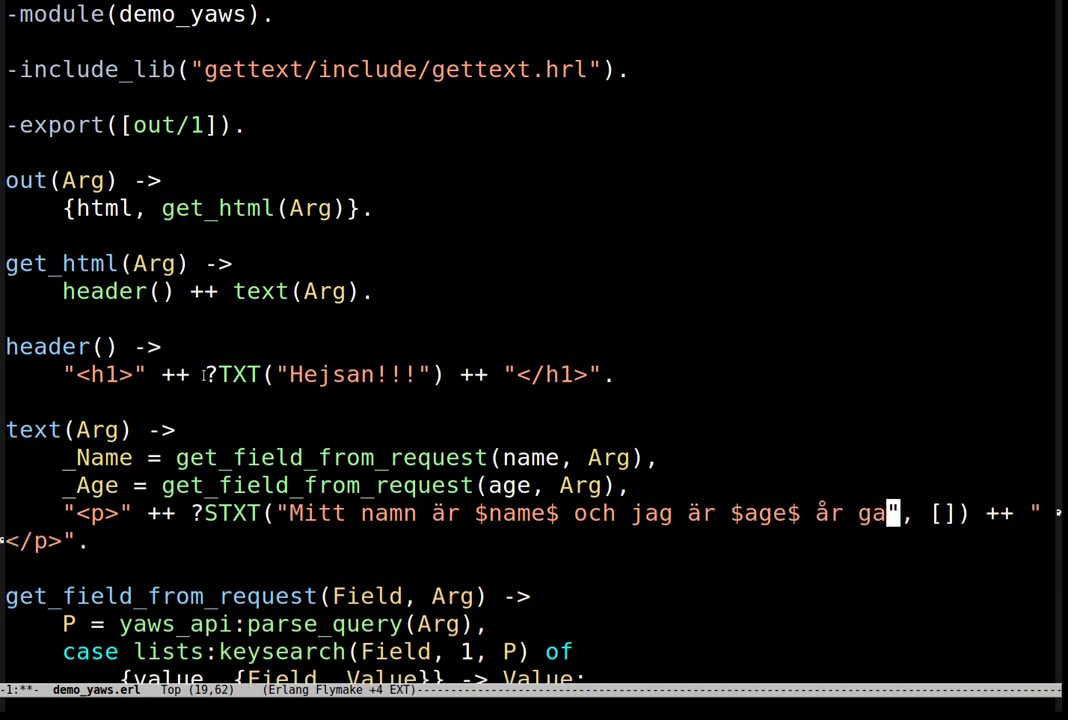
text(.)
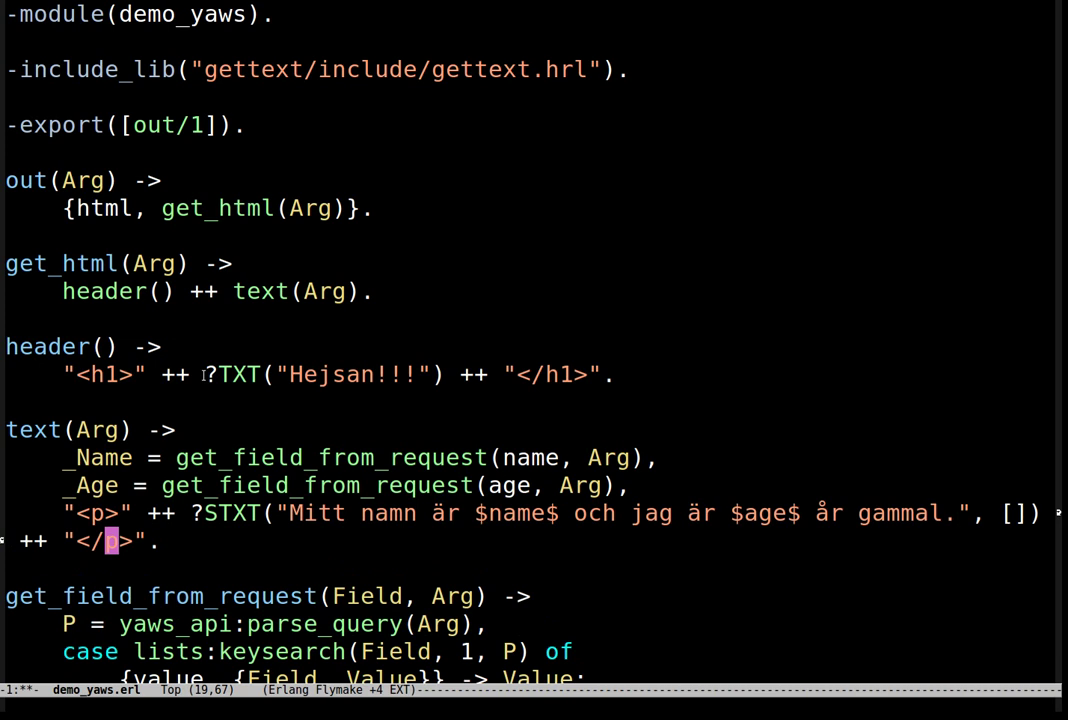
Step: Fill the bindings list with {name, Name} and {age, Age} on its own indented line
key(Right)
key(Right)
key(Delete)
key(Return)
text({name )
text( Name}, )
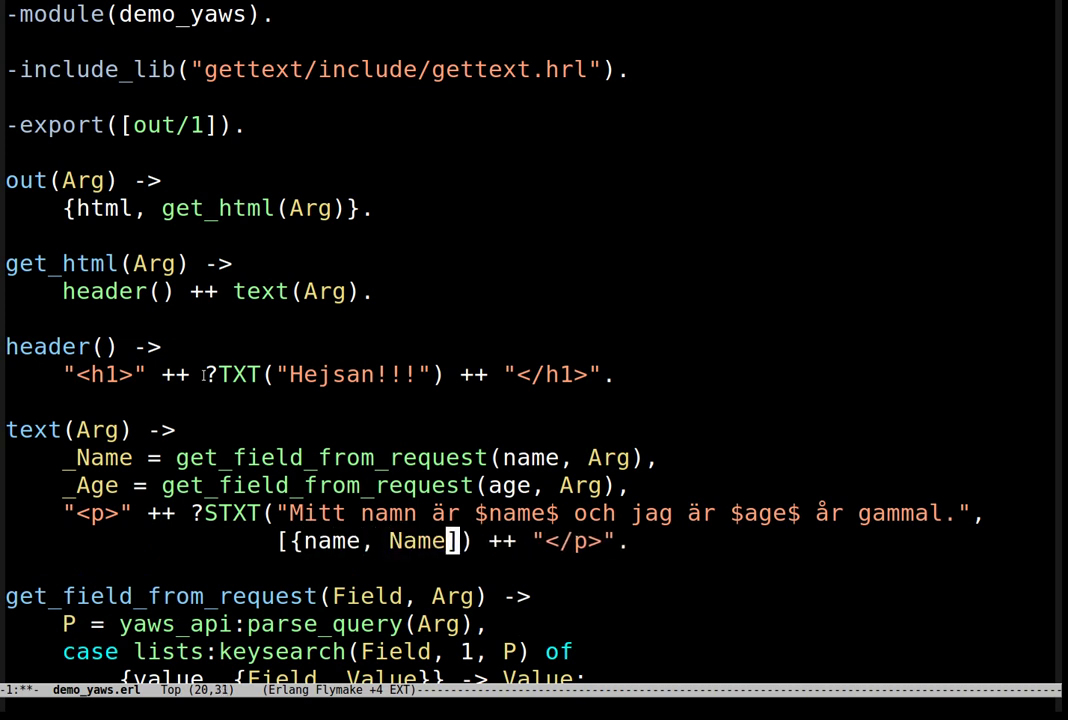
text(age, A)
key(BackSpace)
key(BackSpace)
key(BackSpace)
key(BackSpace)
key(BackSpace)
key(BackSpace)
text({age, Age})
Step: Remove the underscores from the _Name and _Age variables and save the file
key(Up)
key(Up)
key(Up)
key(Home)
key(ctrl+space)
key(Right)
key(Right)
key(Right)
key(Right)
key(ctrl+d)
key(Down)
key(ctrl+space)
key(Right)
key(ctrl+d)
key(ctrl+x)
key(ctrl+s)
key(Right)
key(Right)
key(Right)
key(Right)
key(Right)
key(Right)
key(Right)
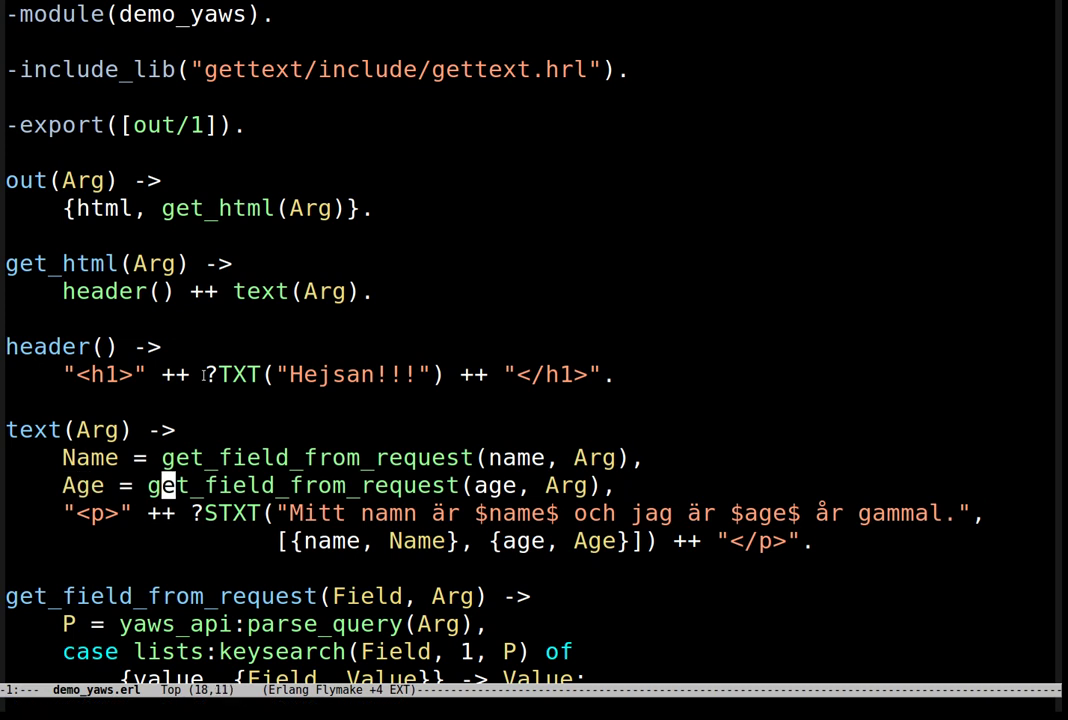
Step: Check that the $name$ and $age$ placeholders match the bindings, then go to the terminal
double_click(520, 513)
click(341, 541)
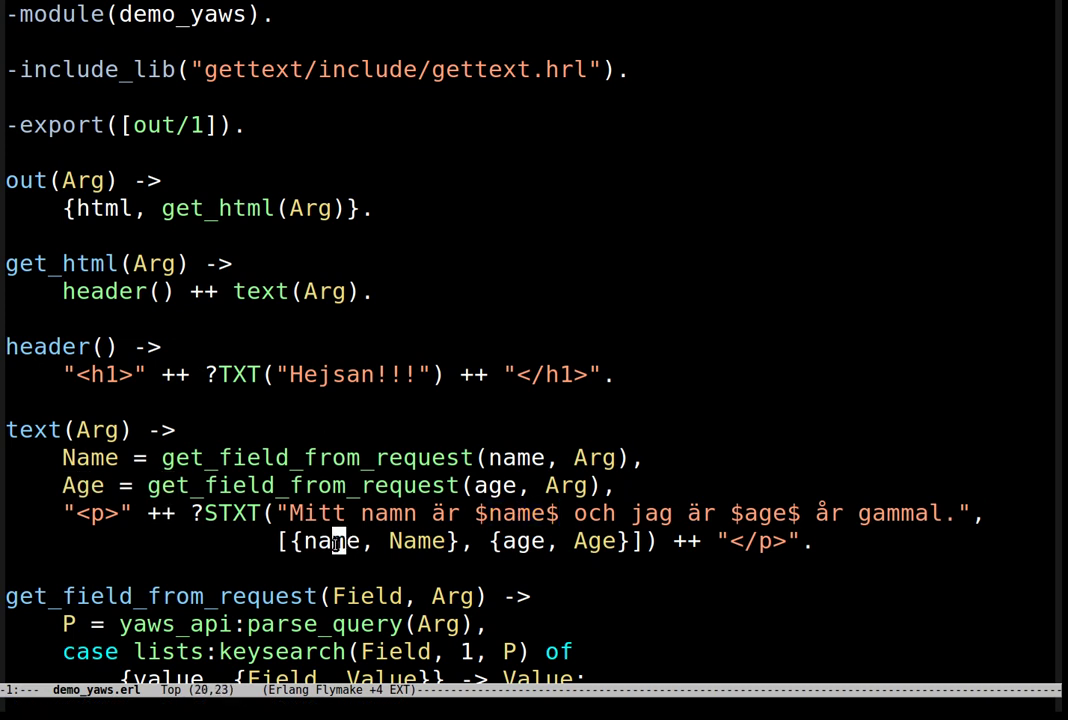
double_click(765, 513)
double_click(508, 541)
click(511, 485)
key(ctrl+x)
key(ctrl+s)
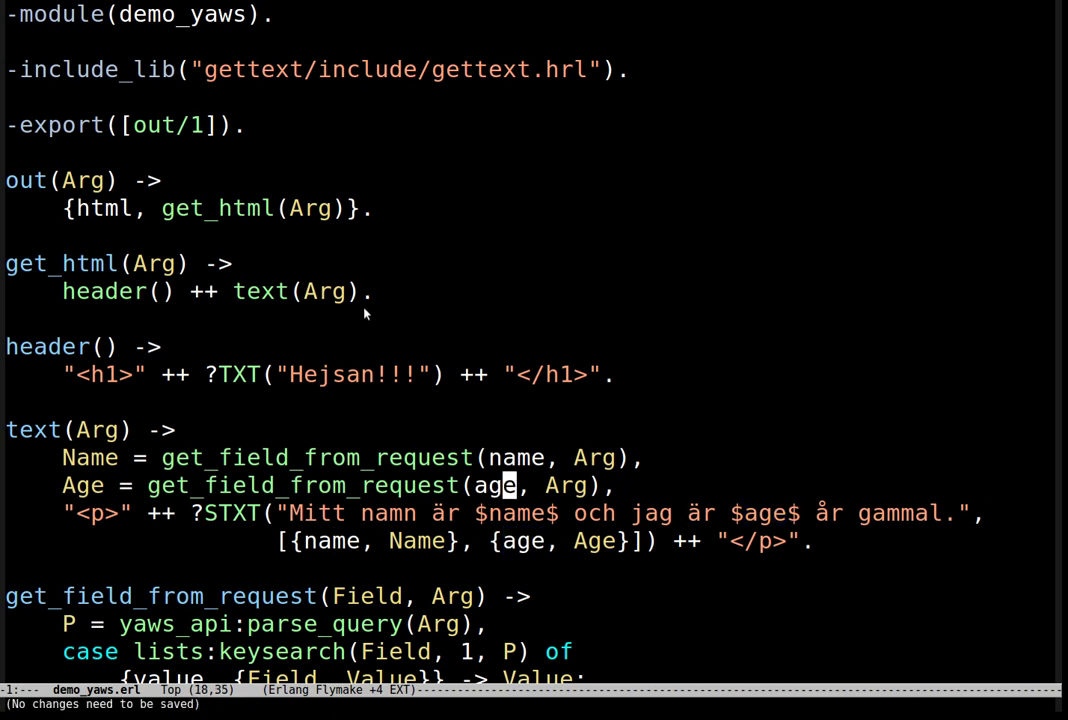
key(alt+Tab)
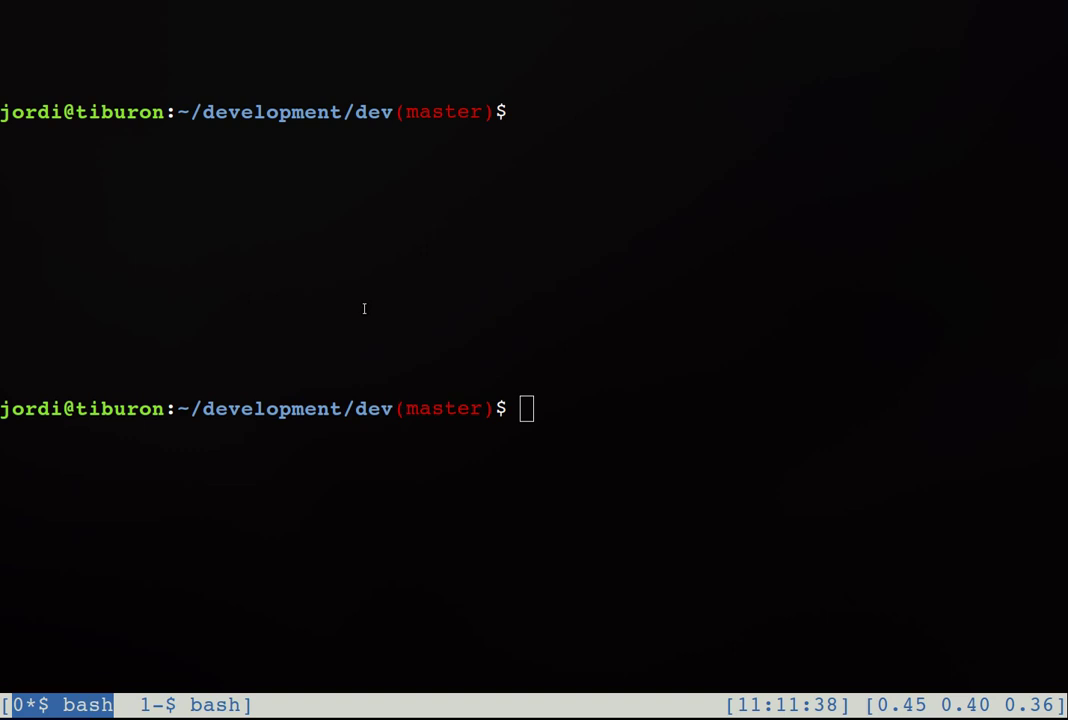
Step: Run git st, which lists demo_yaws.erl as untracked, then run make run_gettext
key(ctrl+l)
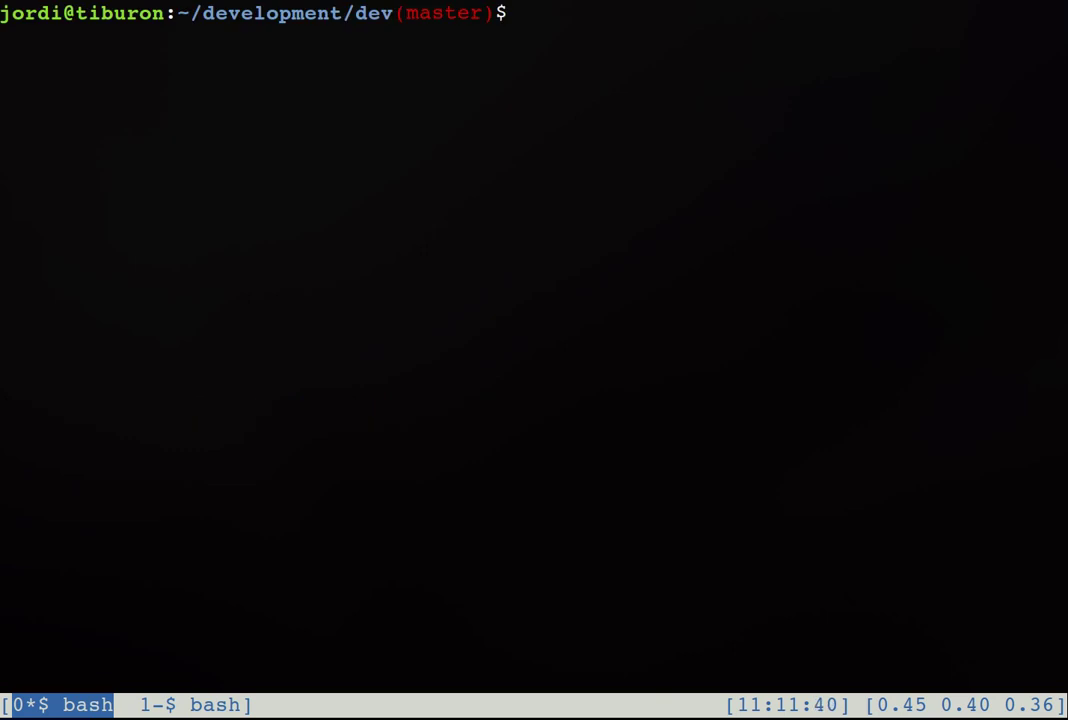
text(git st)
key(Return)
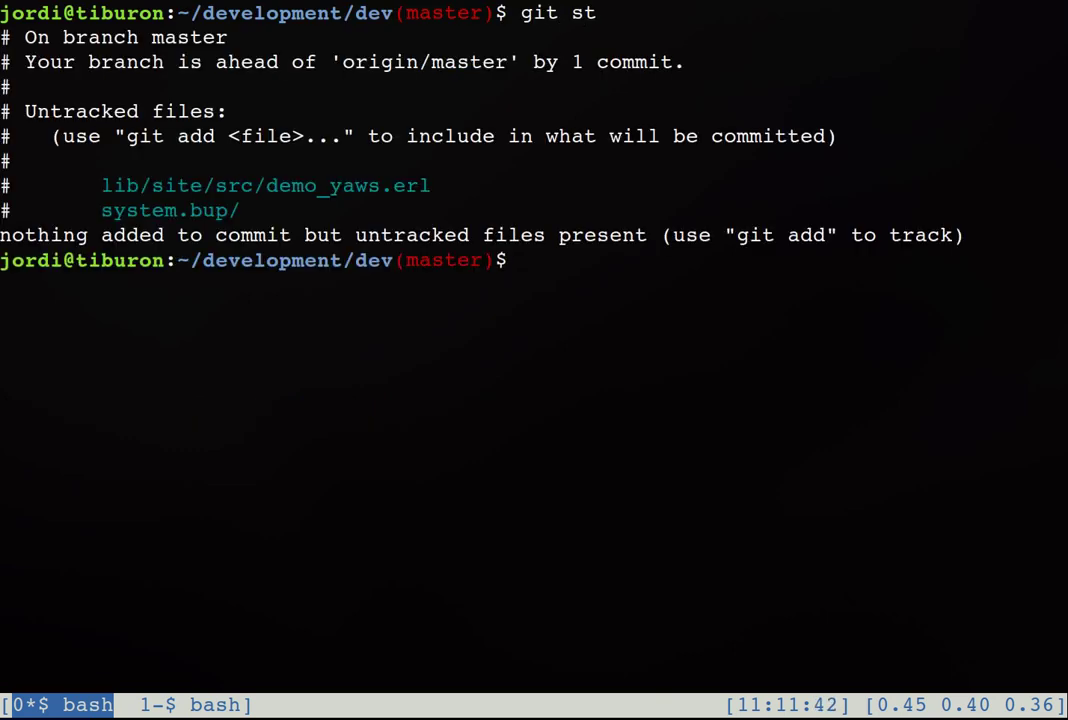
triple_click(189, 88)
click(190, 89)
triple_click(560, 284)
click(560, 284)
text(make run_gettext)
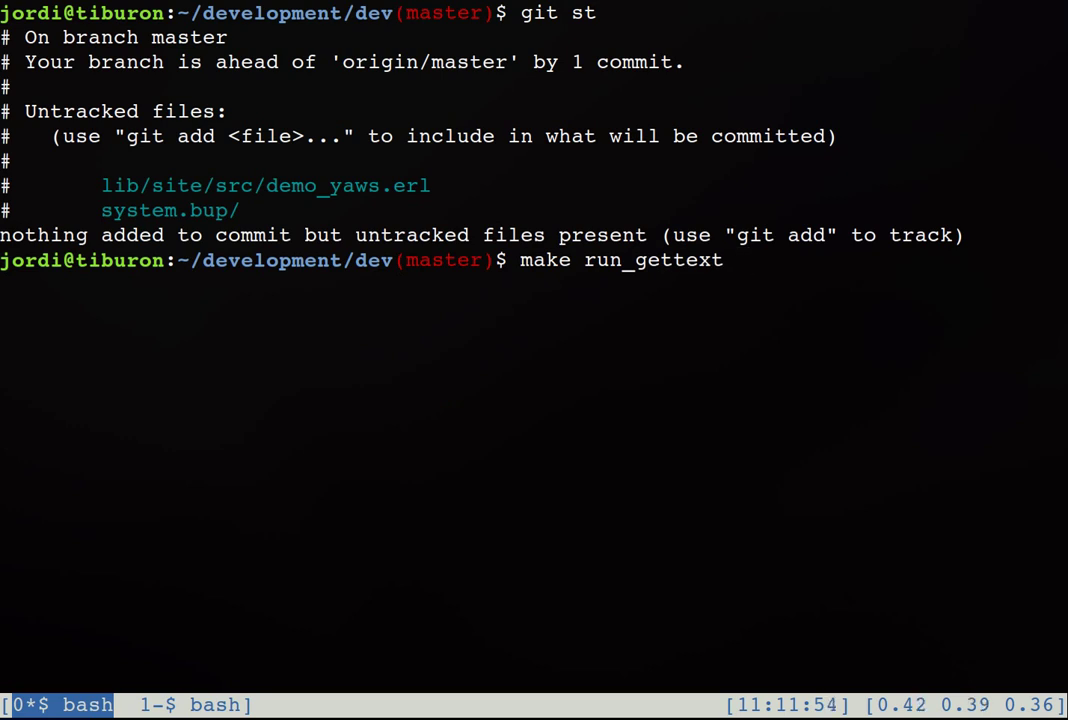
key(Return)
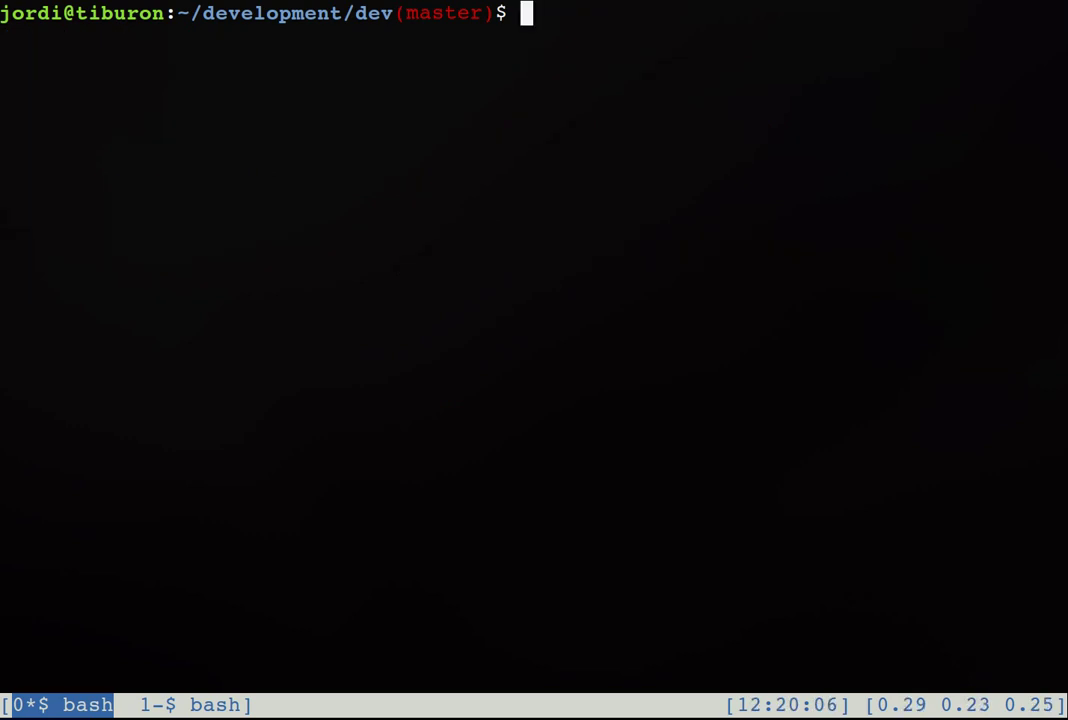
Step: Run git st and gs to confirm the Swedish gettext.po is modified
text(git st)
key(Return)
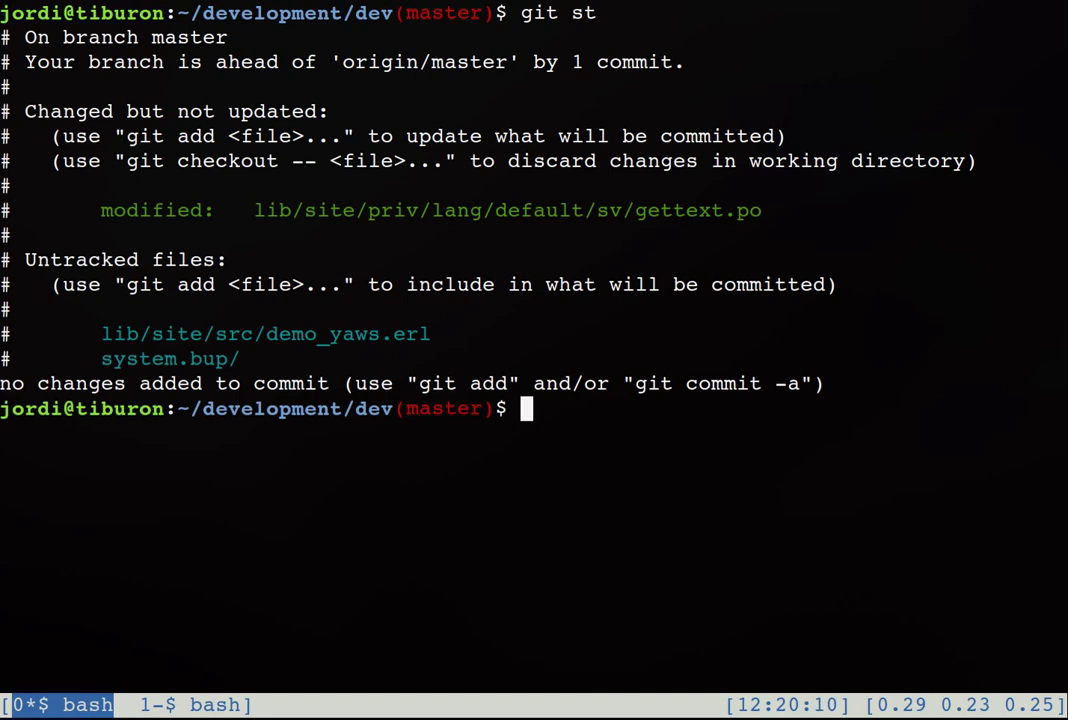
triple_click(345, 212)
click(345, 212)
key(ctrl+l)
text(gs)
key(Return)
Step: Review the gd 1 diff showing the new Hejsan!!! and Mitt namn entries, then switch to the polish window
text(gd 1)
key(Return)
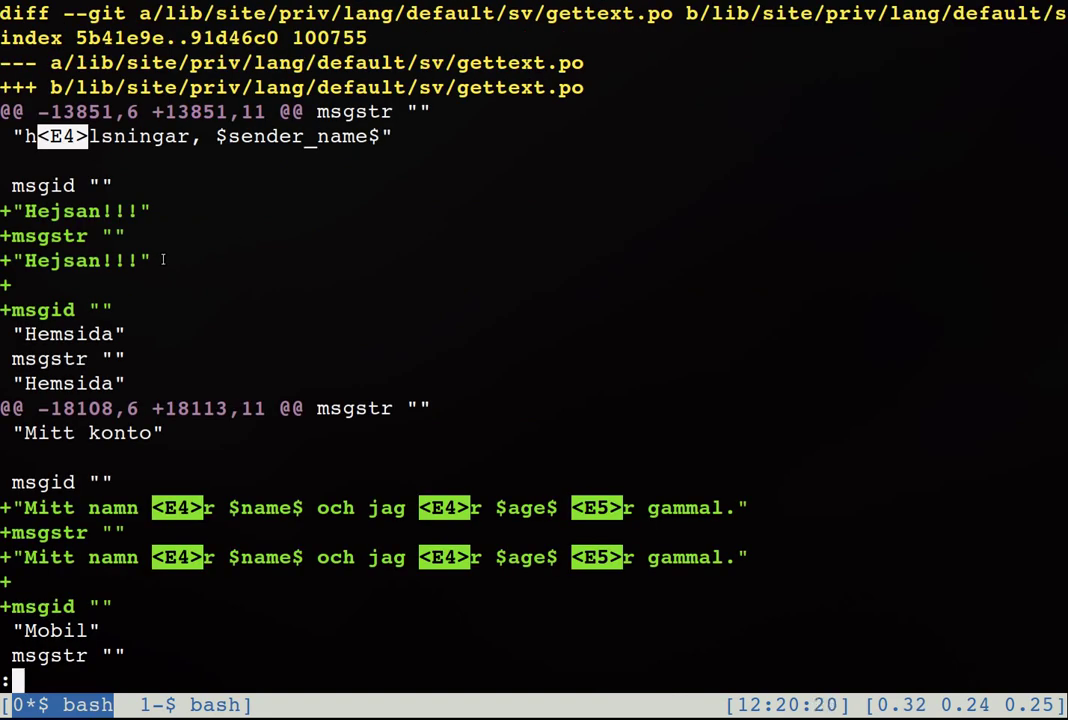
drag(219, 258, 2, 211)
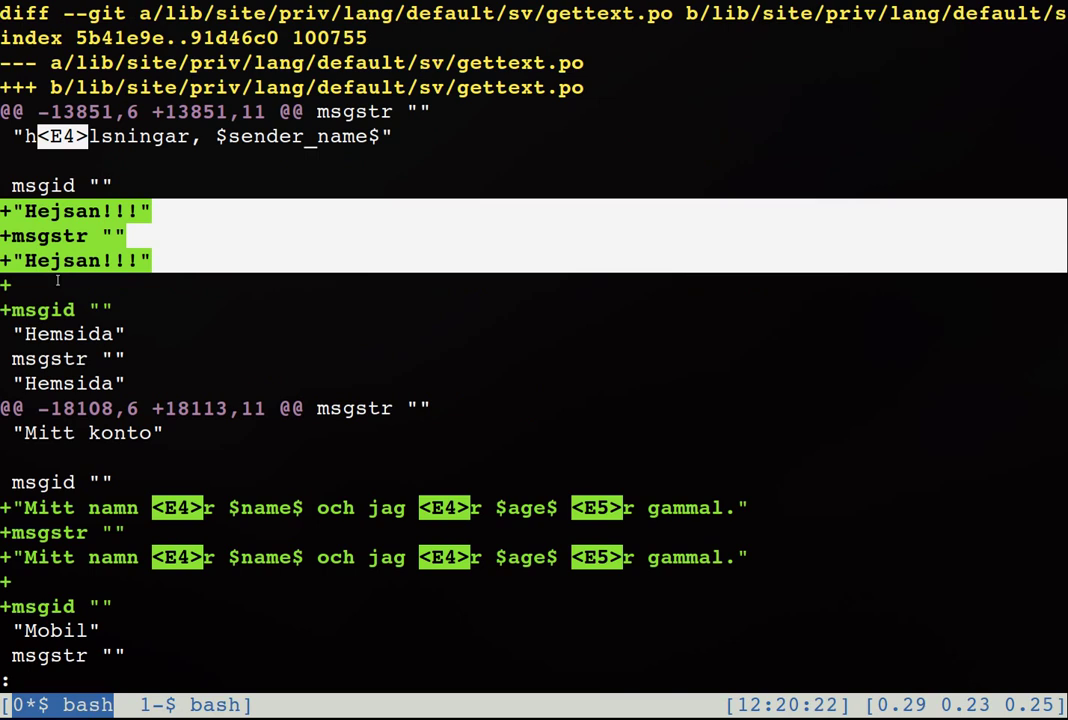
drag(790, 557, 2, 557)
drag(200, 527, 2, 508)
click(174, 473)
key(q)
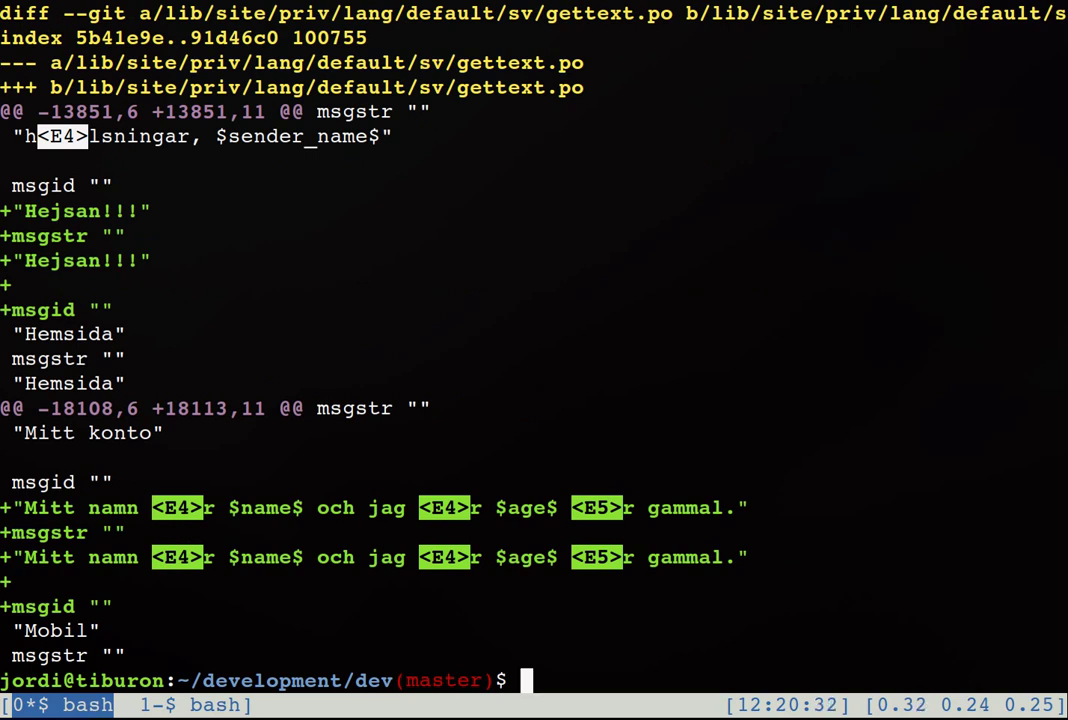
key(ctrl+b)
key(n)
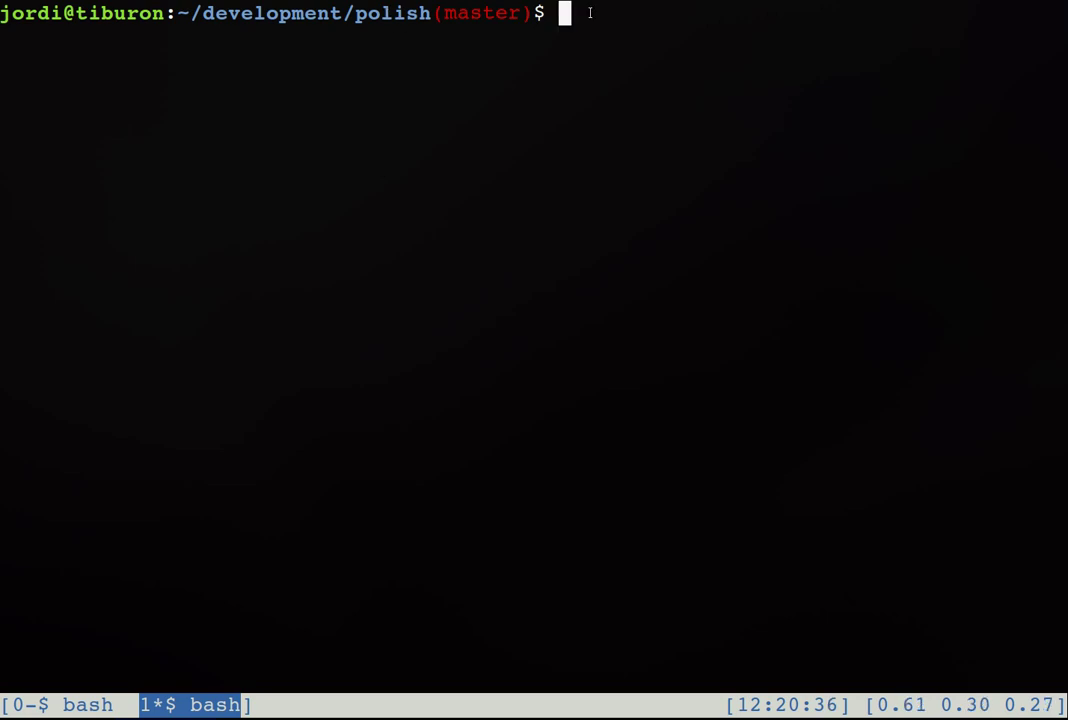
Step: Run ./start.sh --no-replace-keys ../dev/lib/site/priv/lang/ and scroll back through the language update log
text(./s)
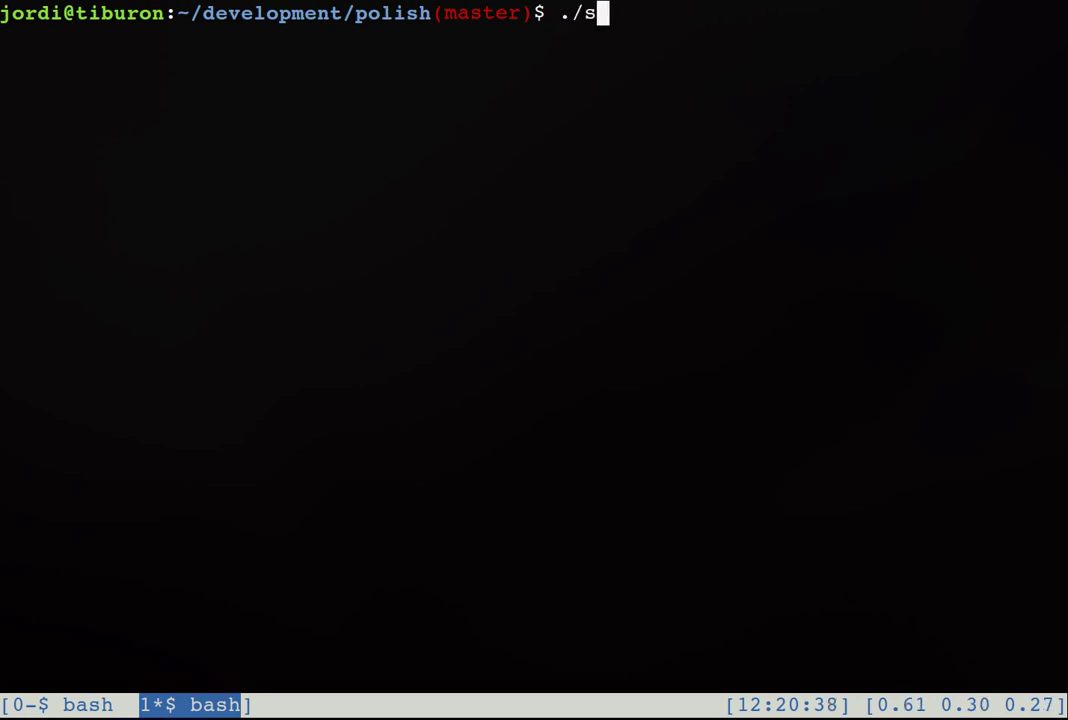
text(tart.sh --no-replace-keys ../dev/)
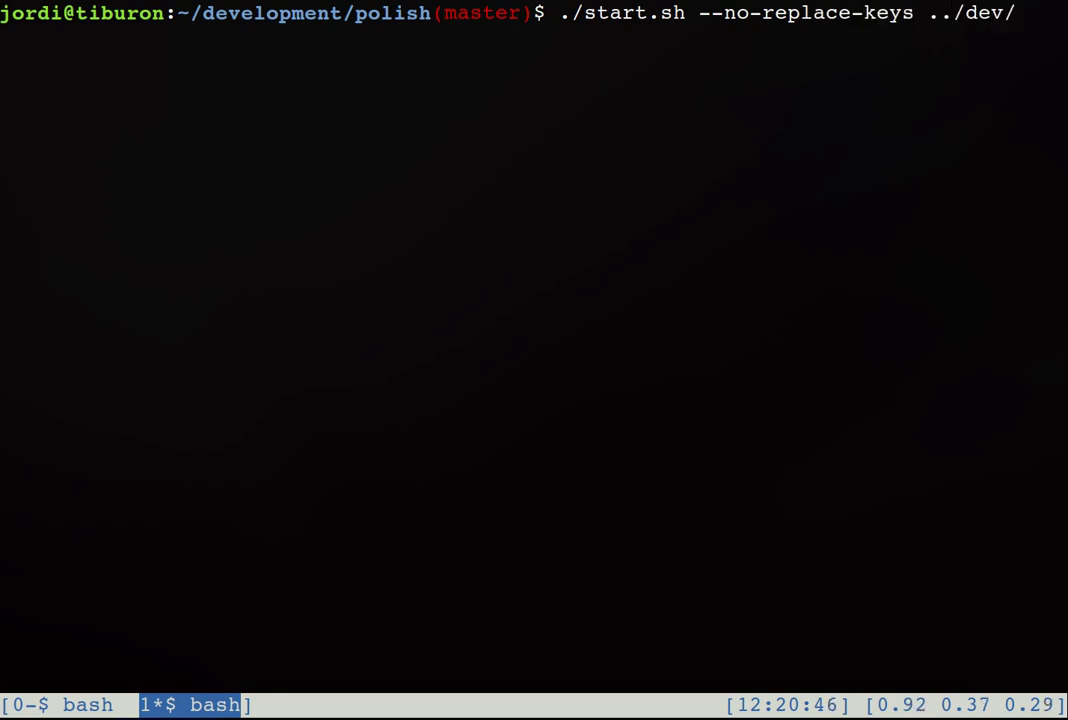
text(lib/site/priv/lang/)
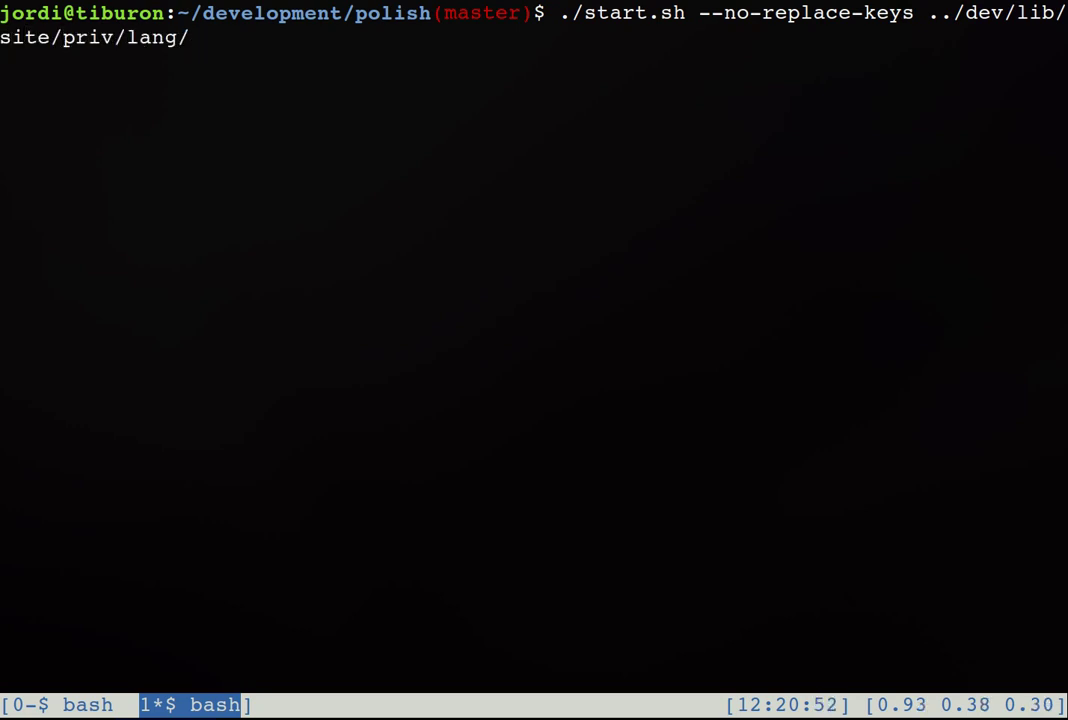
key(Return)
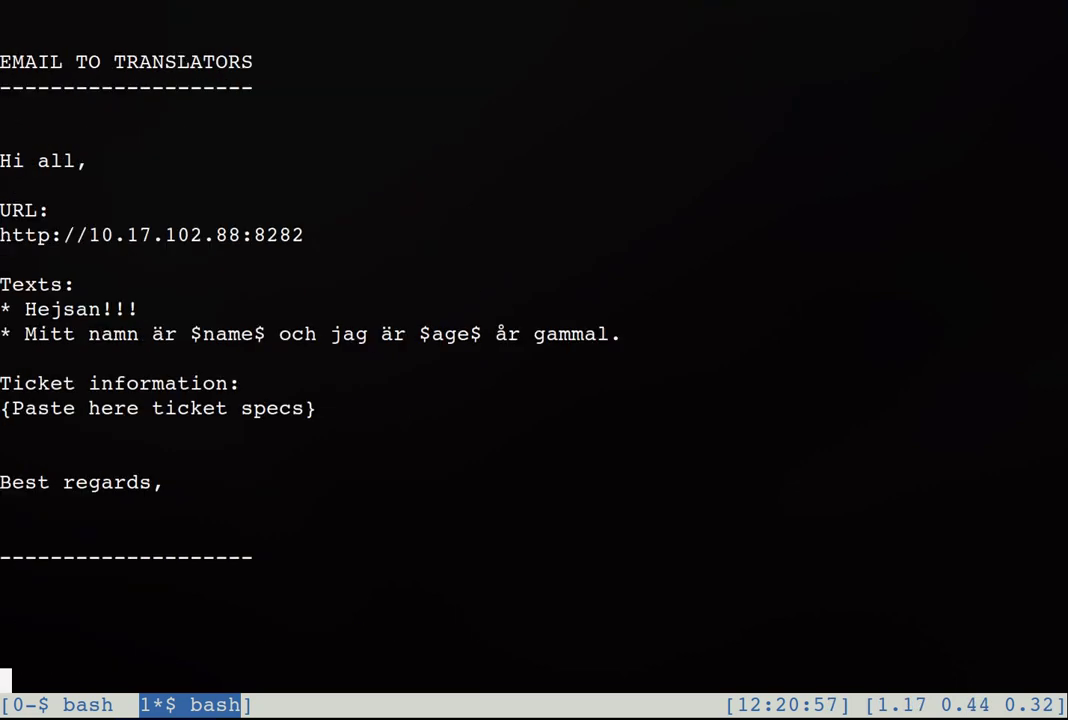
scroll(534, 350, up, 7)
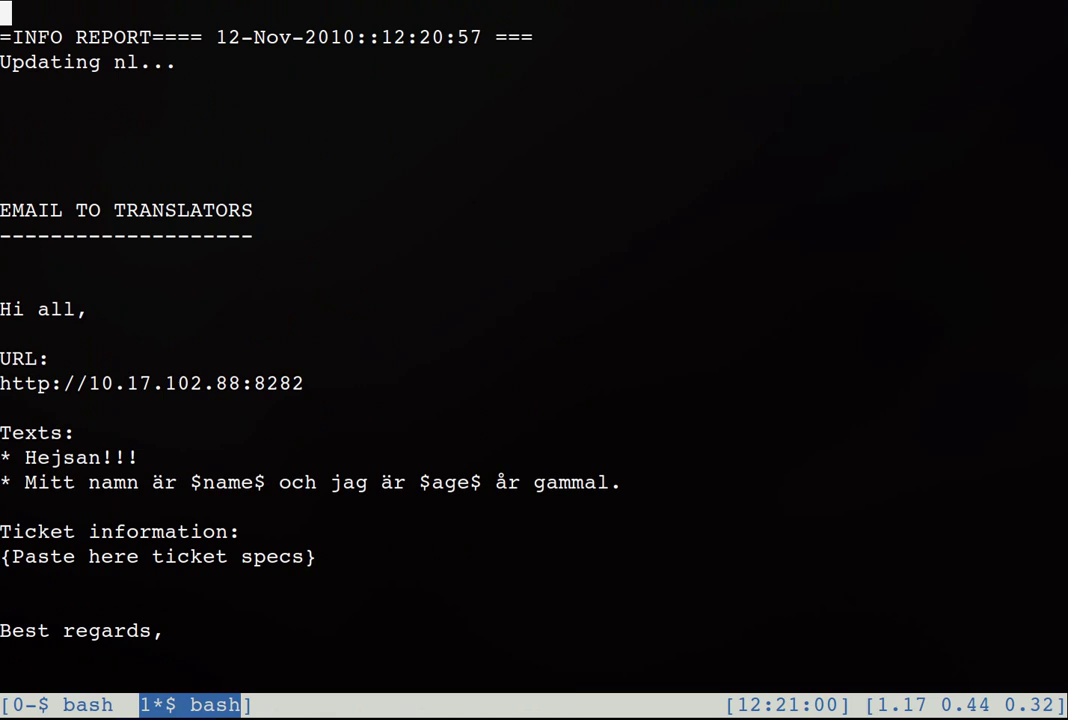
scroll(534, 350, up, 2)
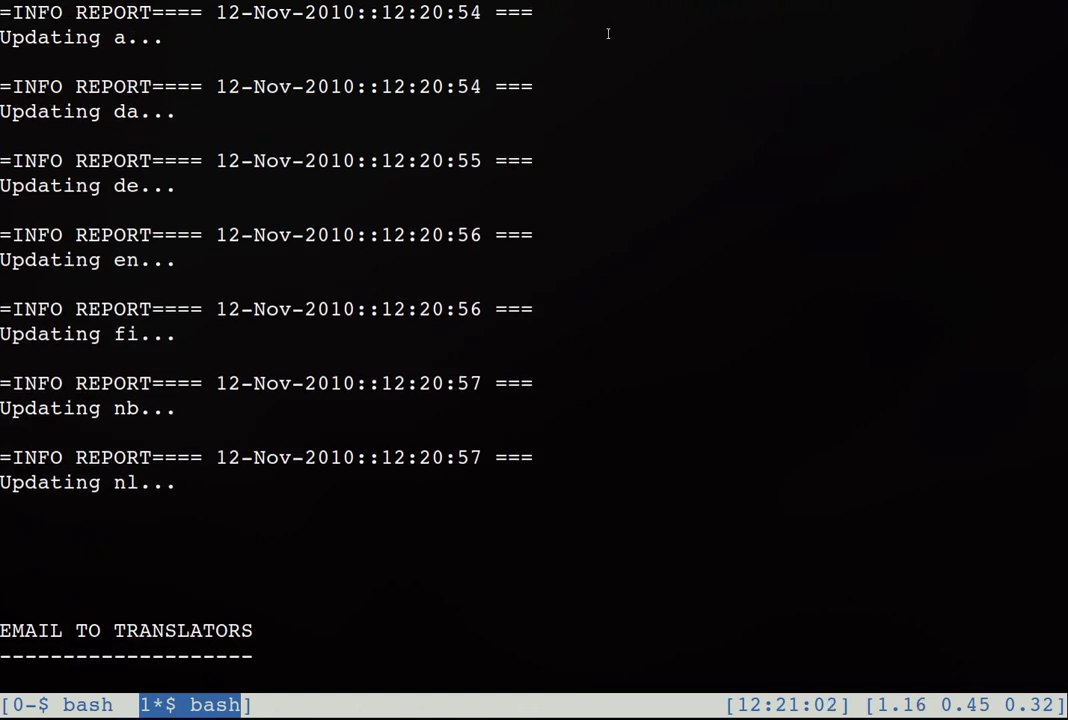
double_click(131, 111)
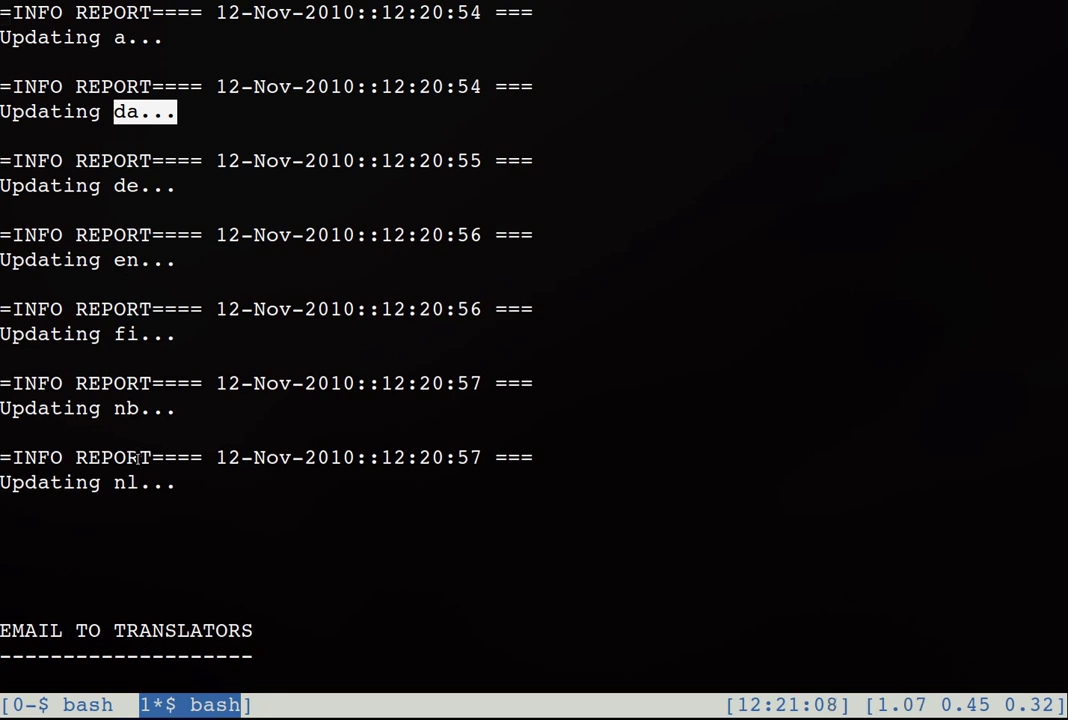
Step: In the dev window, run git st to see the modified language PO files and the untracked timestamped backups
key(ctrl+a)
key(0)
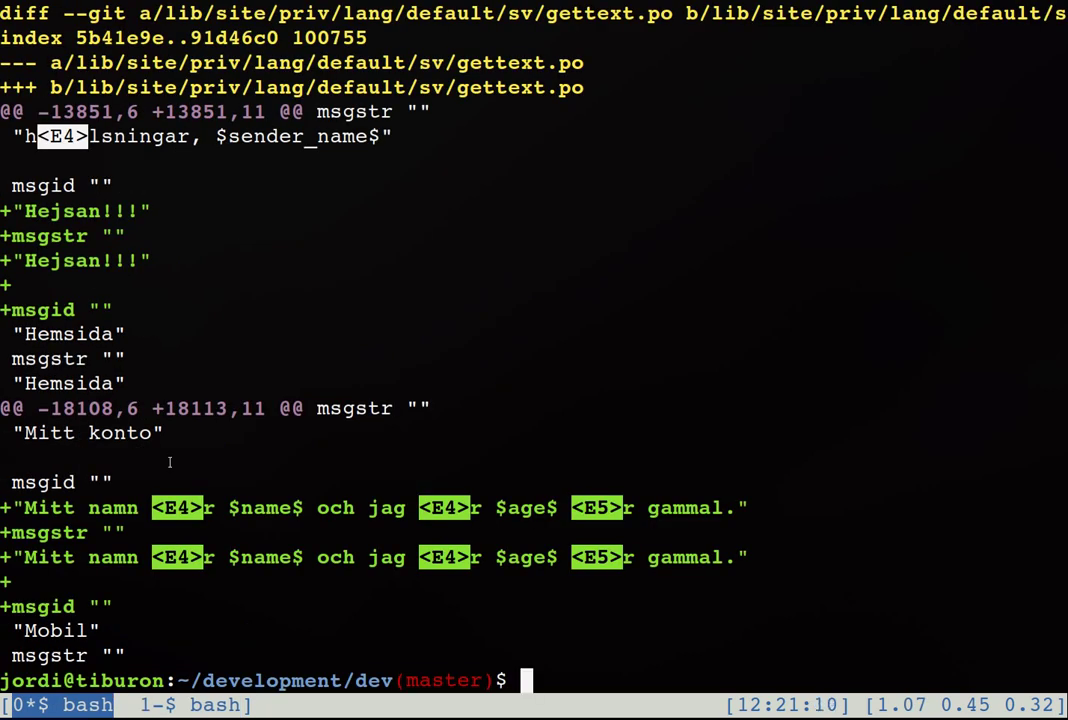
key(ctrl+l)
text(git st)
key(Return)
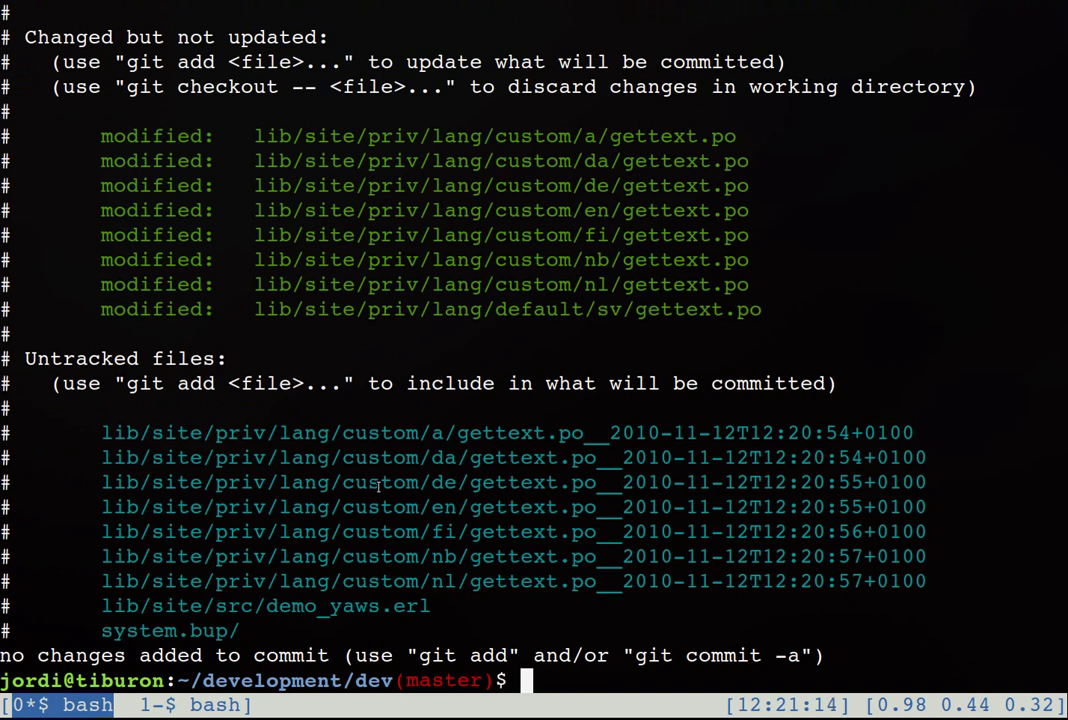
drag(752, 288, 262, 136)
click(279, 346)
drag(82, 432, 873, 566)
click(851, 570)
Step: Run gs and gd 4 to confirm the untranslated Hejsan!!! entry in the English gettext.po
key(ctrl+l)
text(gs)
key(Return)
text(gd )
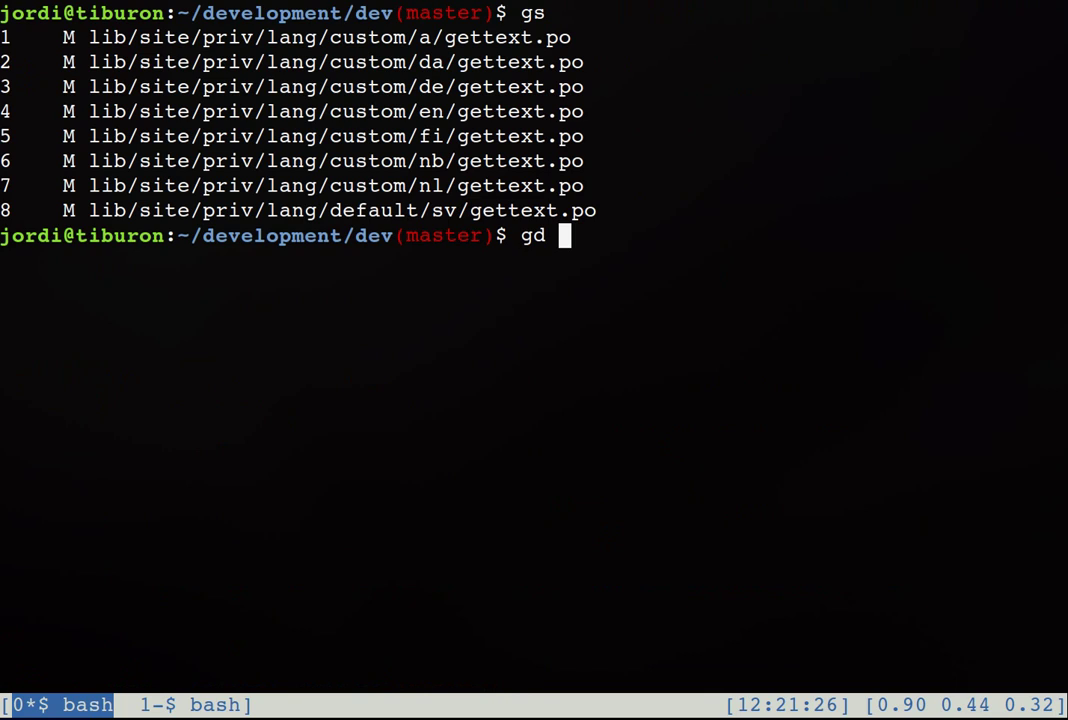
text(4)
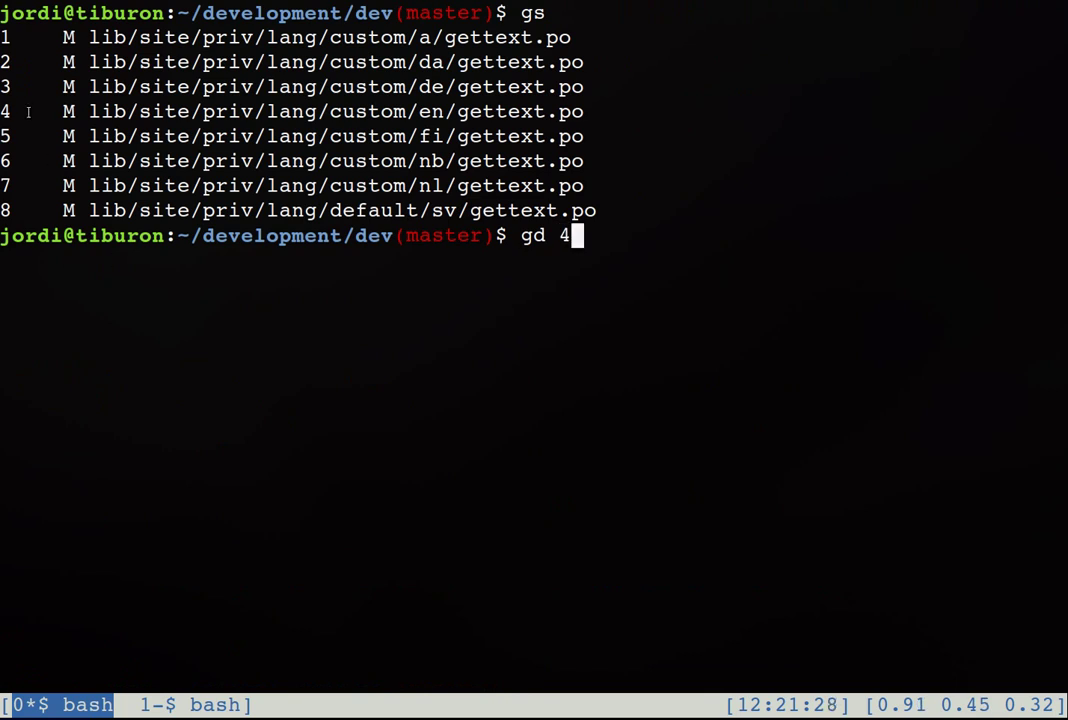
drag(6, 112, 340, 112)
key(Return)
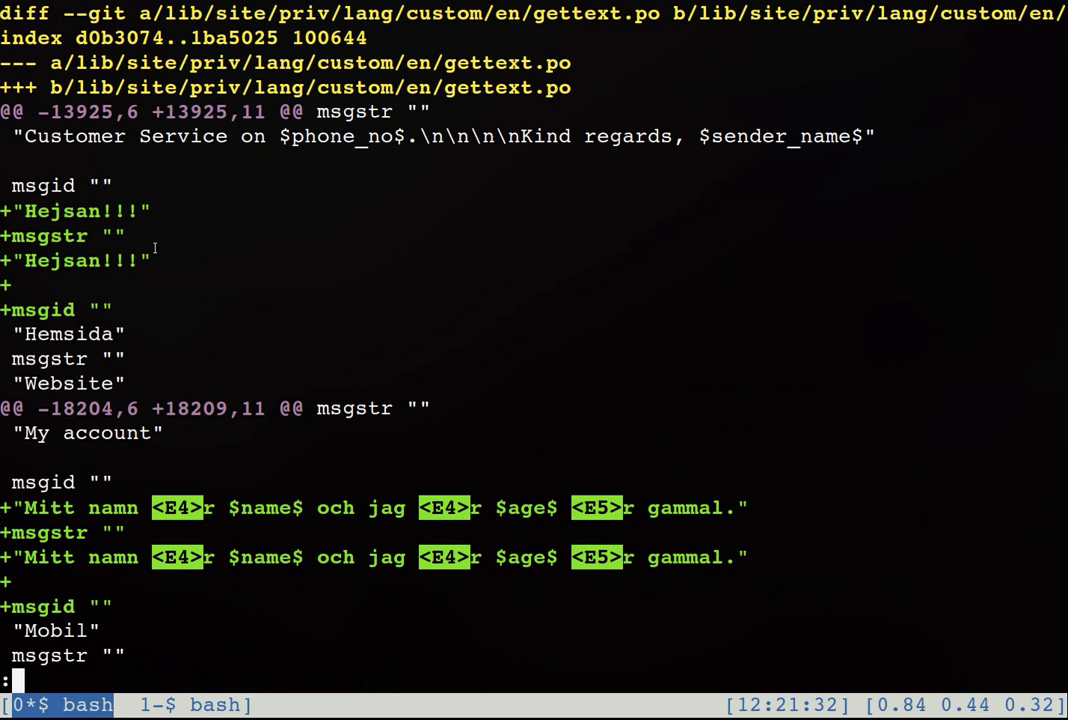
drag(155, 262, 2, 208)
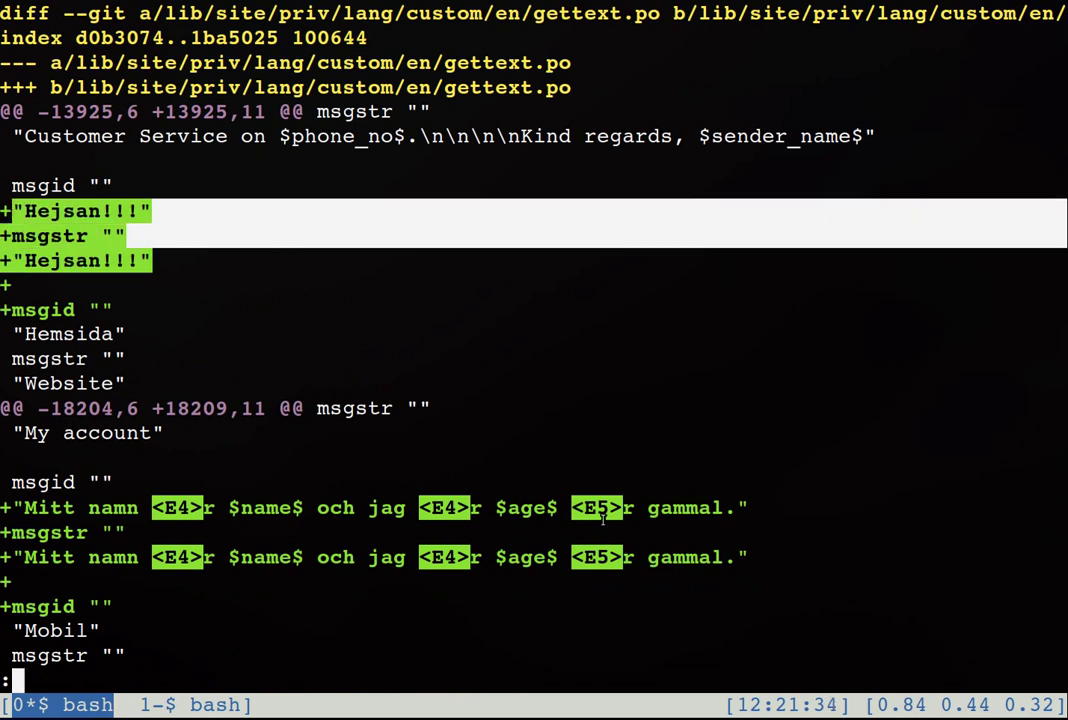
drag(136, 268, 8, 258)
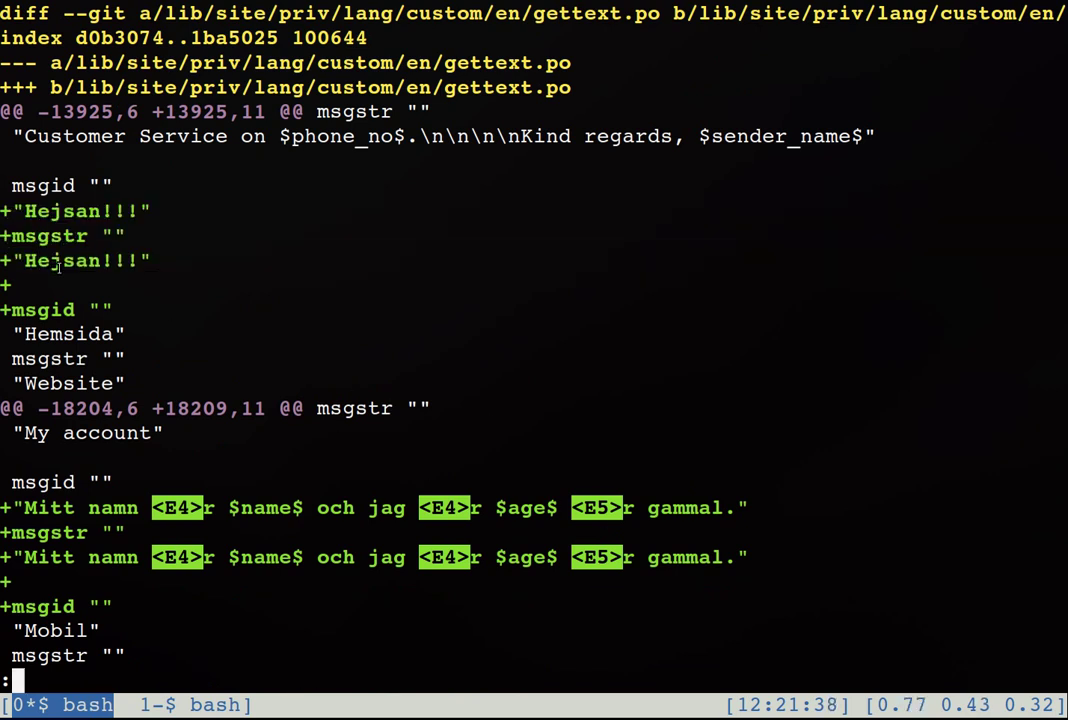
key(q)
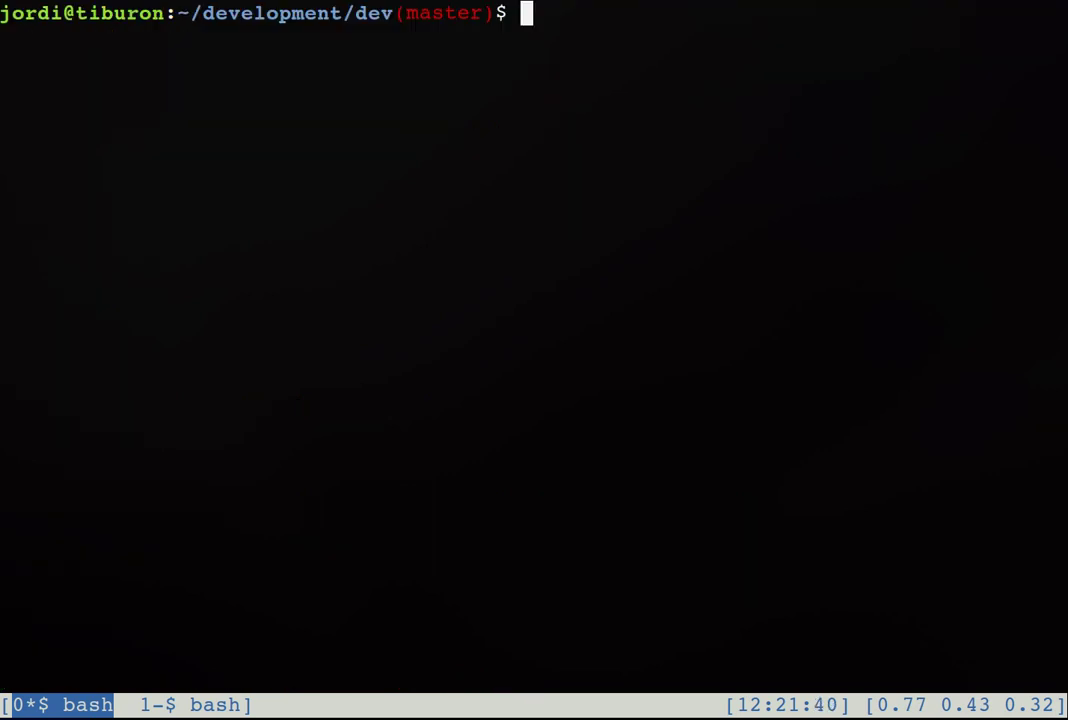
key(ctrl+a)
Step: Read the EMAIL TO TRANSLATORS text, copying the POlish URL and noting the two new texts
key(n)
key(Down)
key(Down)
key(Down)
key(Down)
key(Down)
key(Down)
key(Down)
key(Down)
key(Down)
key(Down)
key(Down)
key(Down)
key(Down)
key(Down)
key(Down)
key(Down)
key(Down)
key(Down)
key(Down)
key(Down)
key(Down)
key(Down)
key(Down)
key(Down)
key(Down)
key(Down)
key(Down)
key(Down)
key(Down)
key(Down)
key(Down)
key(Down)
key(Down)
key(Down)
key(Down)
key(Down)
key(Down)
key(Down)
key(Down)
key(Down)
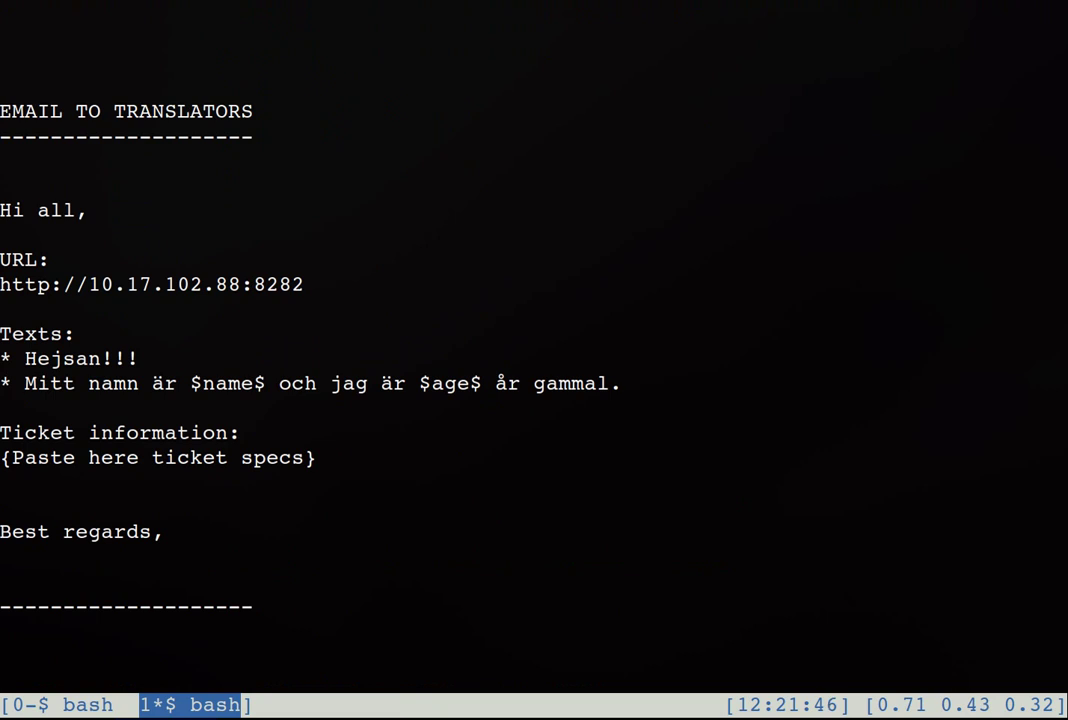
drag(13, 110, 210, 110)
click(180, 110)
drag(12, 195, 170, 532)
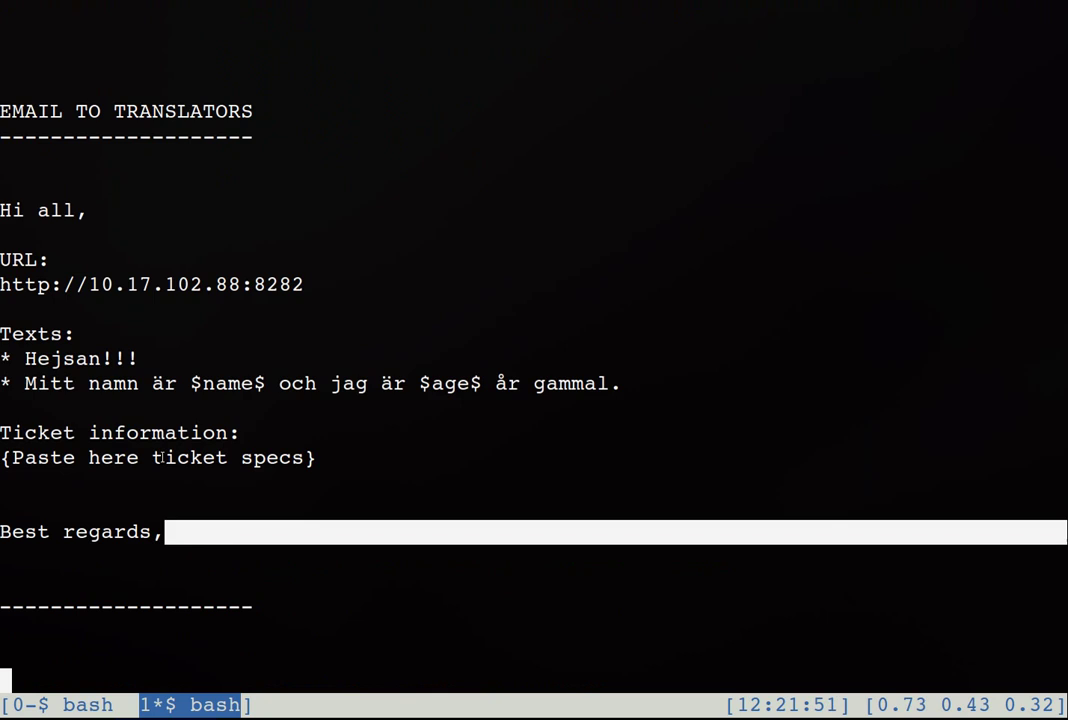
double_click(160, 287)
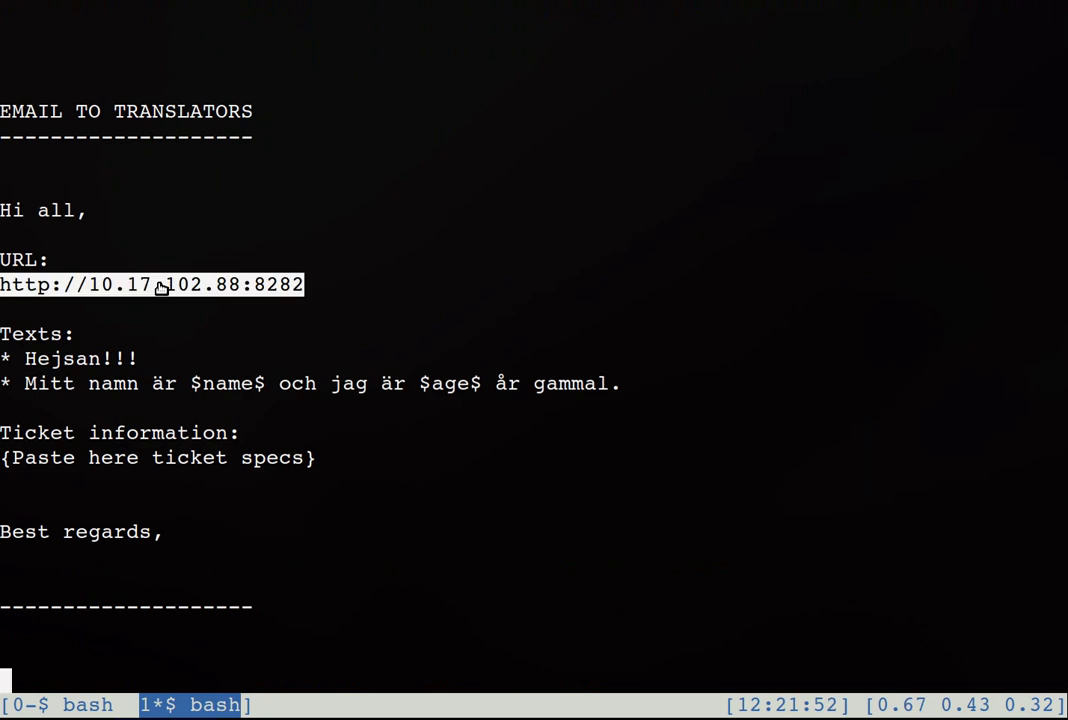
click(141, 312)
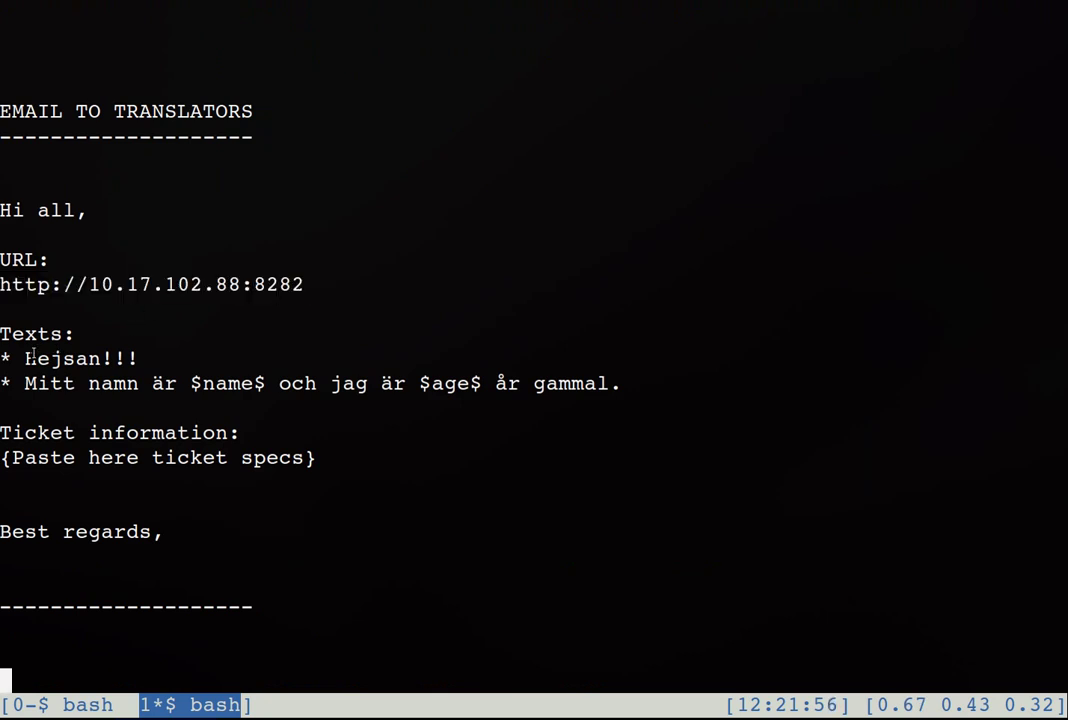
drag(24, 358, 612, 386)
drag(324, 457, 31, 457)
key(Escape)
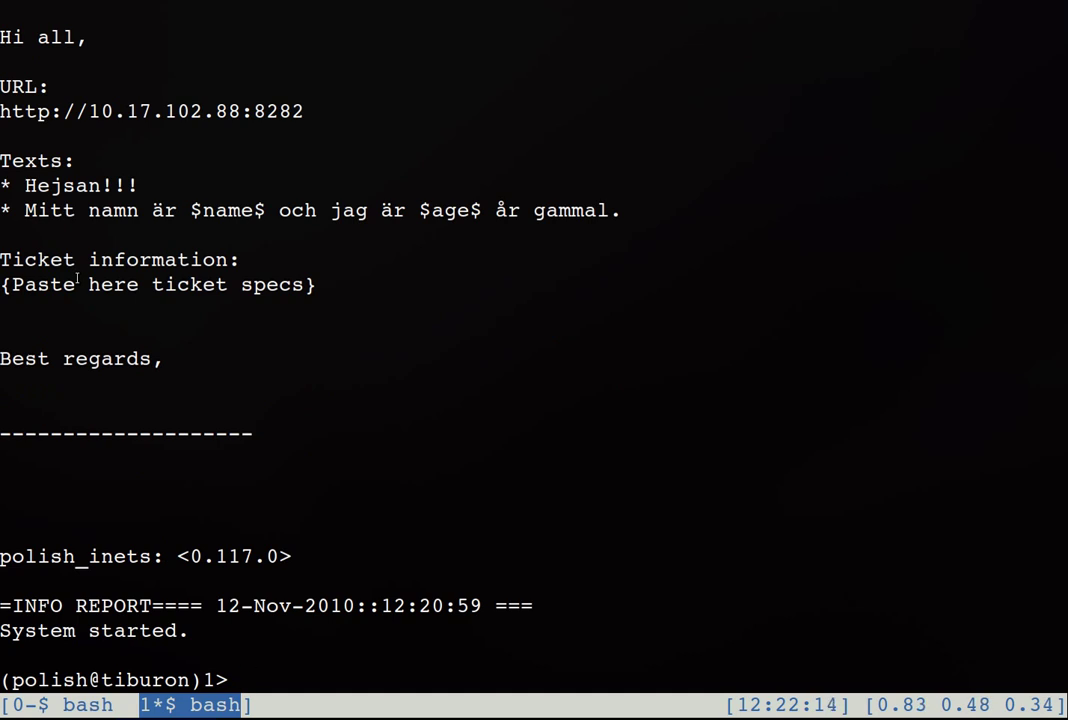
Step: Load the POlish login page at its 10. address in Firefox
key(alt+Tab)
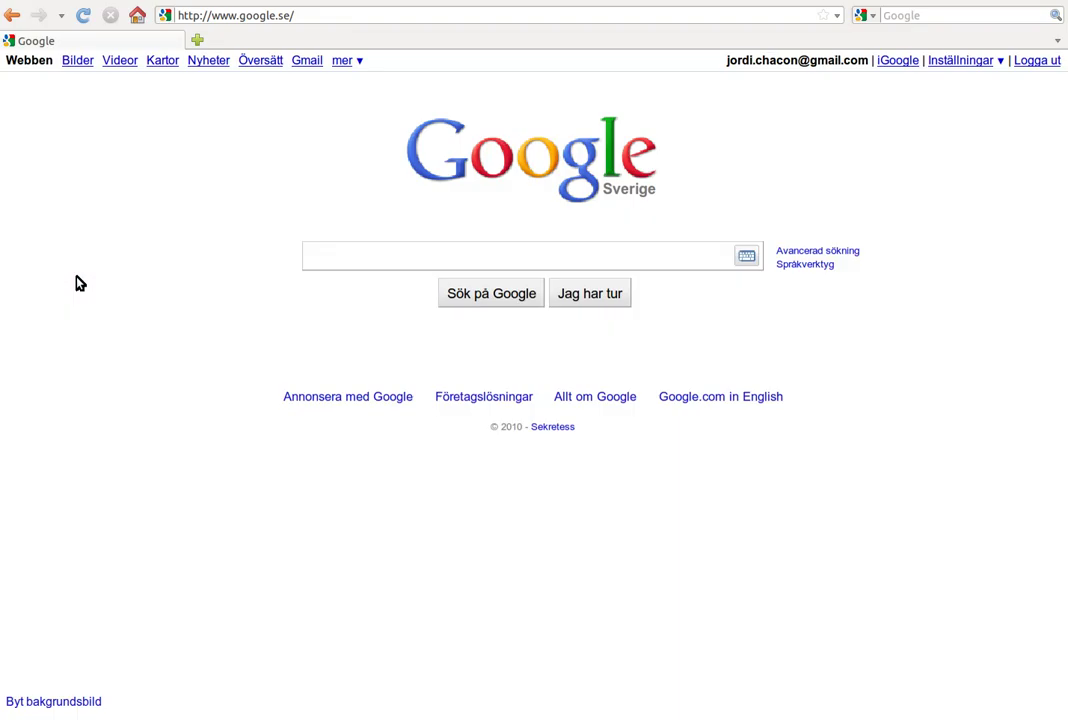
key(ctrl+l)
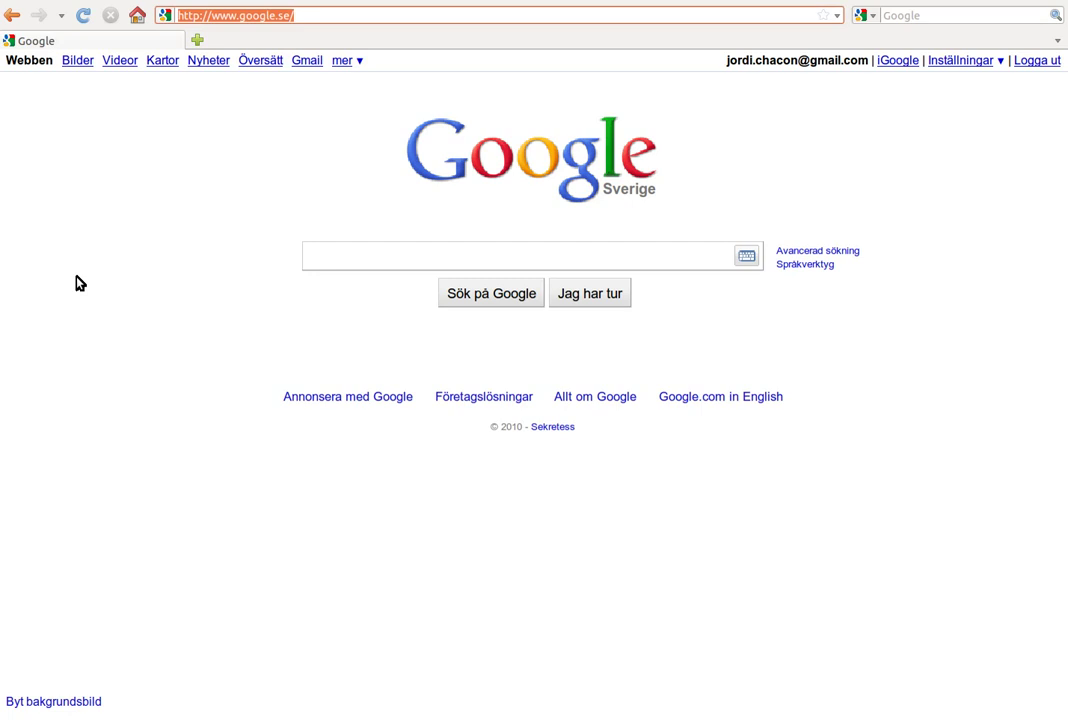
text(10.)
key(Down)
key(Return)
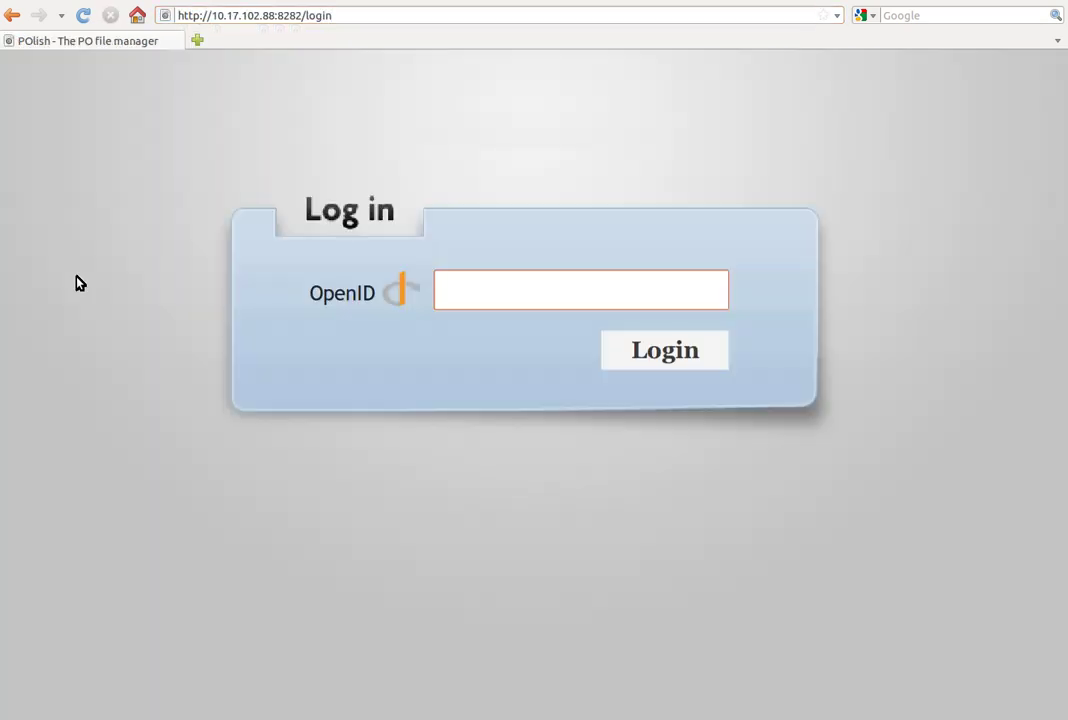
Step: Enter the user's OpenID address in the OpenID field and log in
key(Tab)
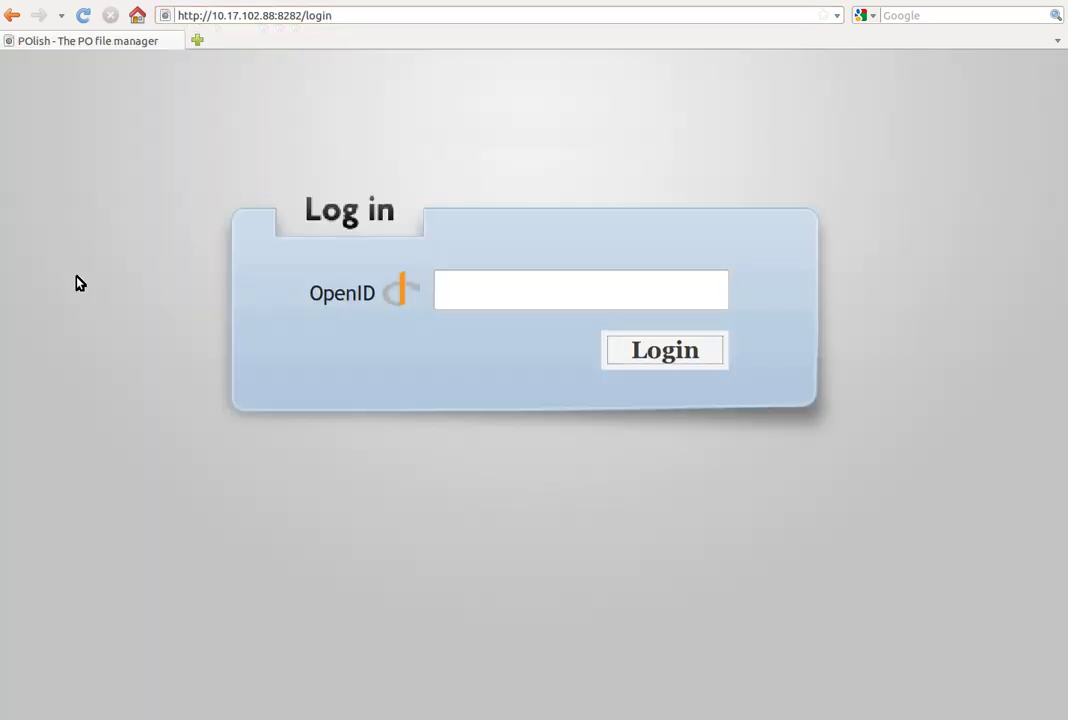
key(shift+Tab)
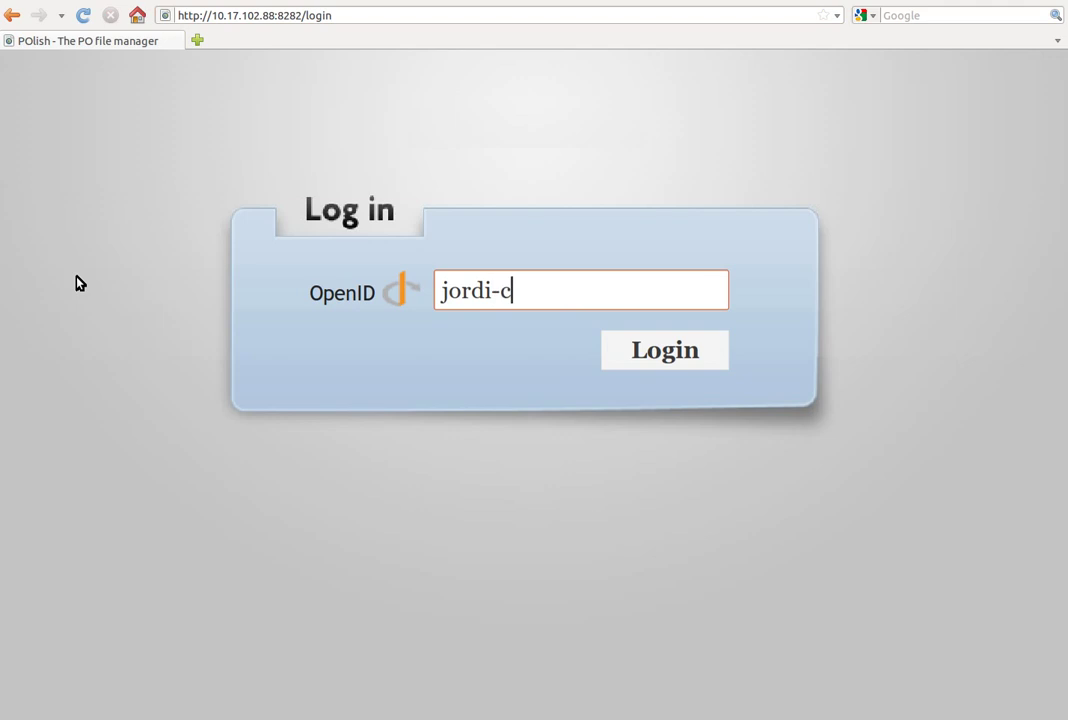
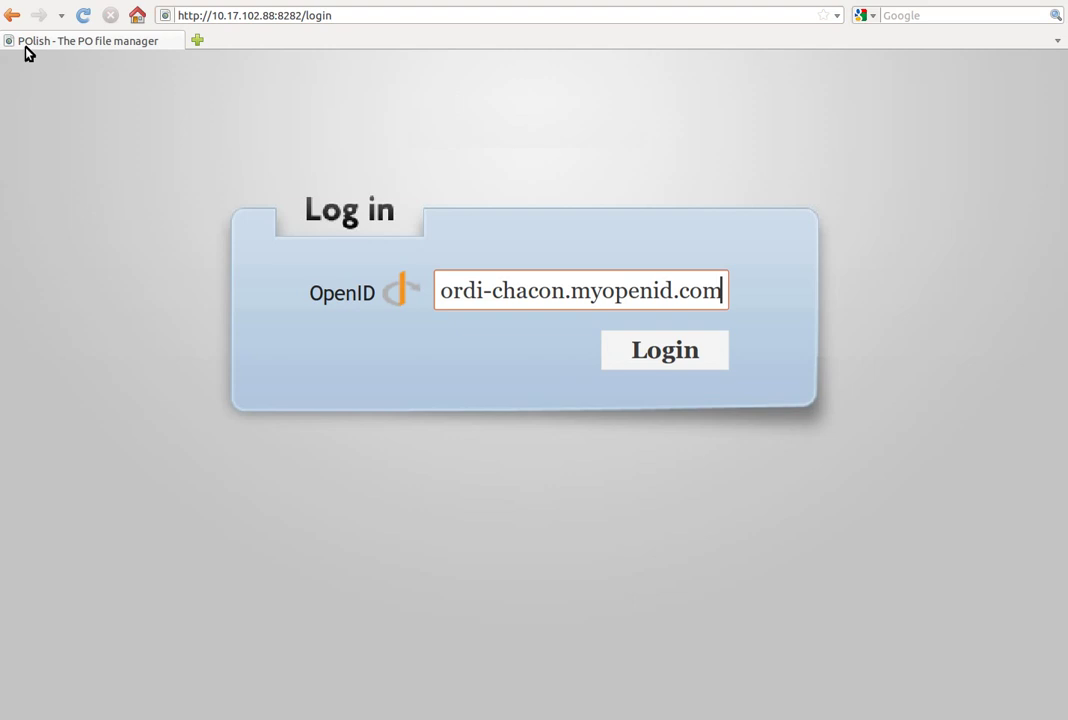
key(Return)
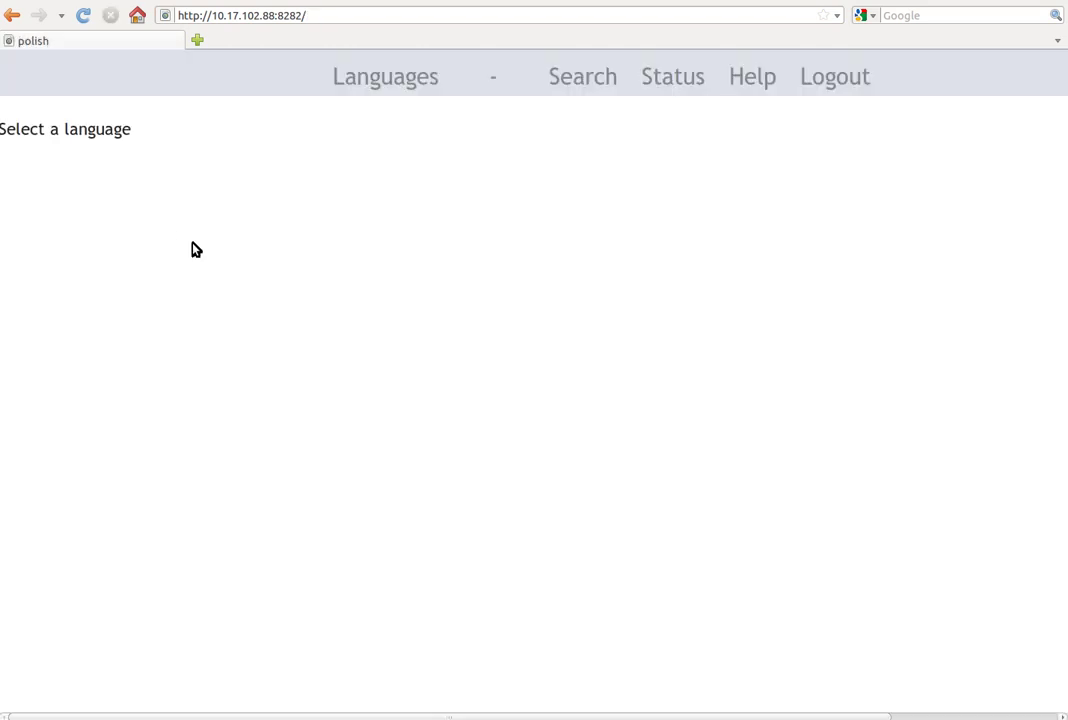
Step: Open the English translations and search for the key Hejsan!!!
mouse_move(350, 87)
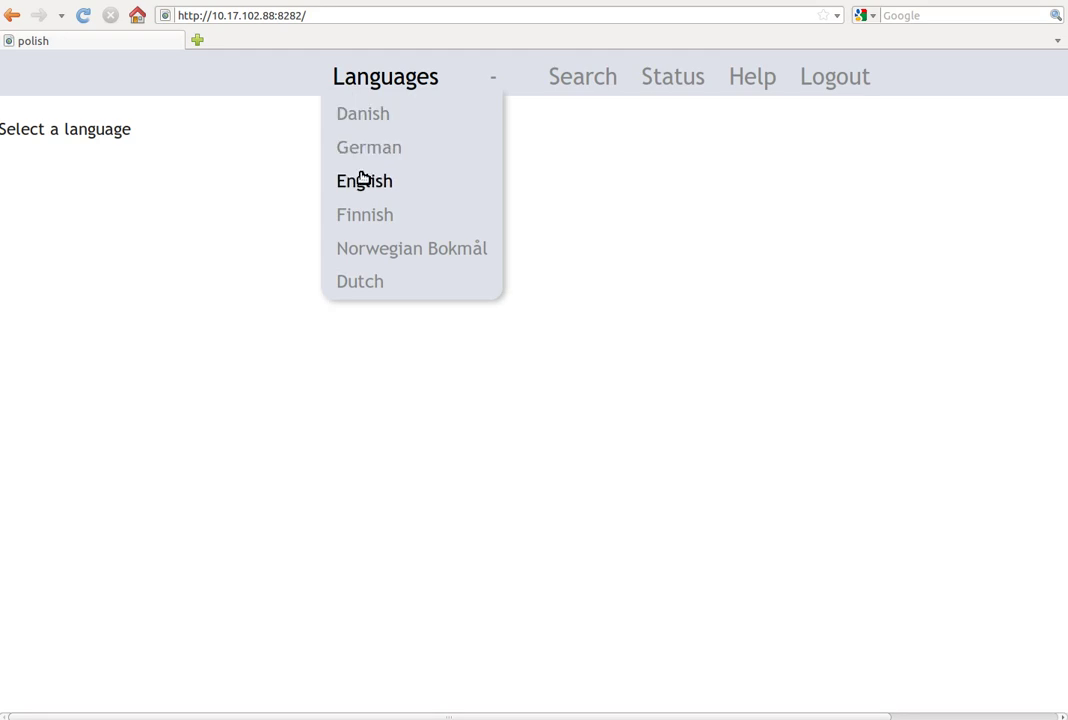
click(400, 180)
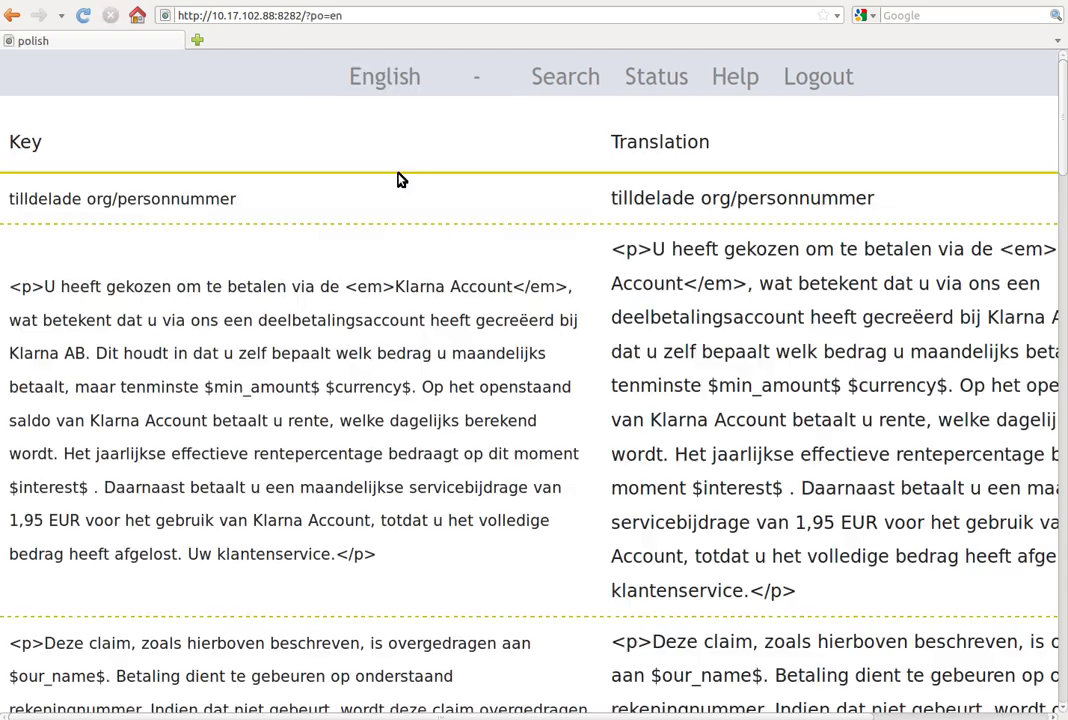
click(555, 88)
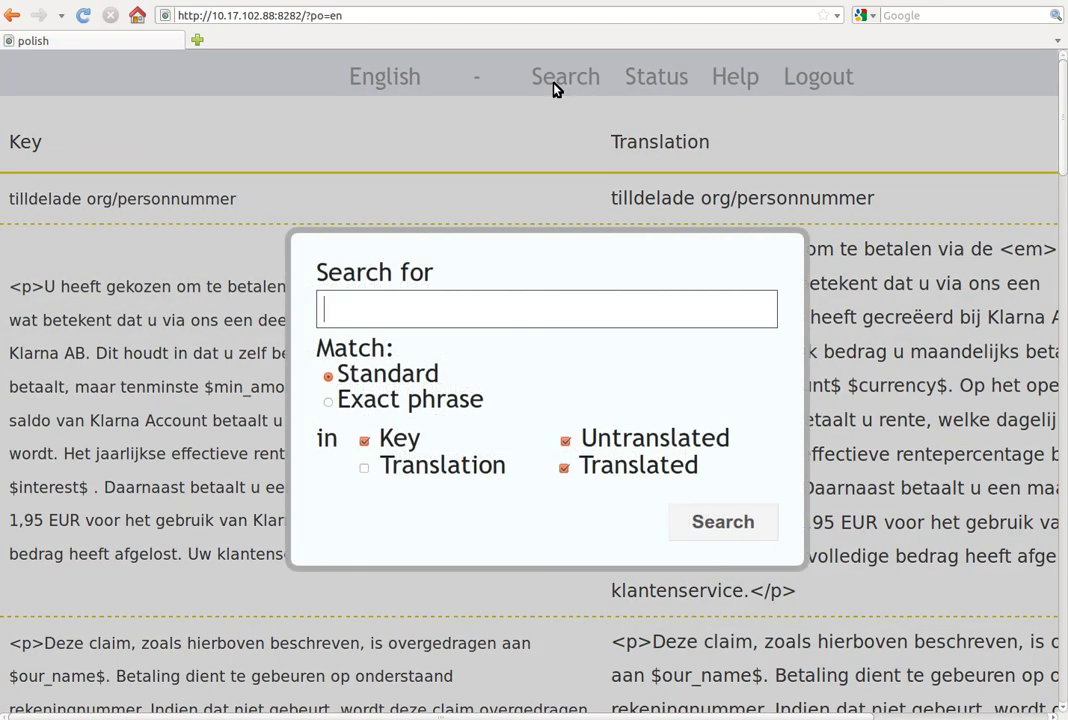
text(Hejsan!!)
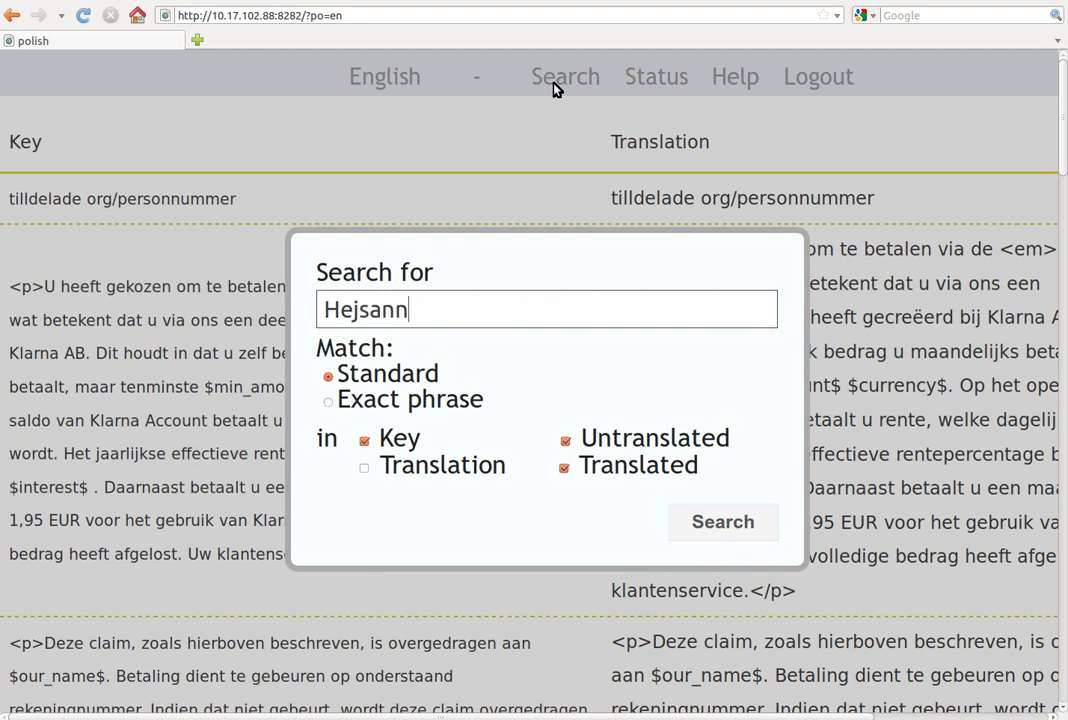
text(!)
key(Return)
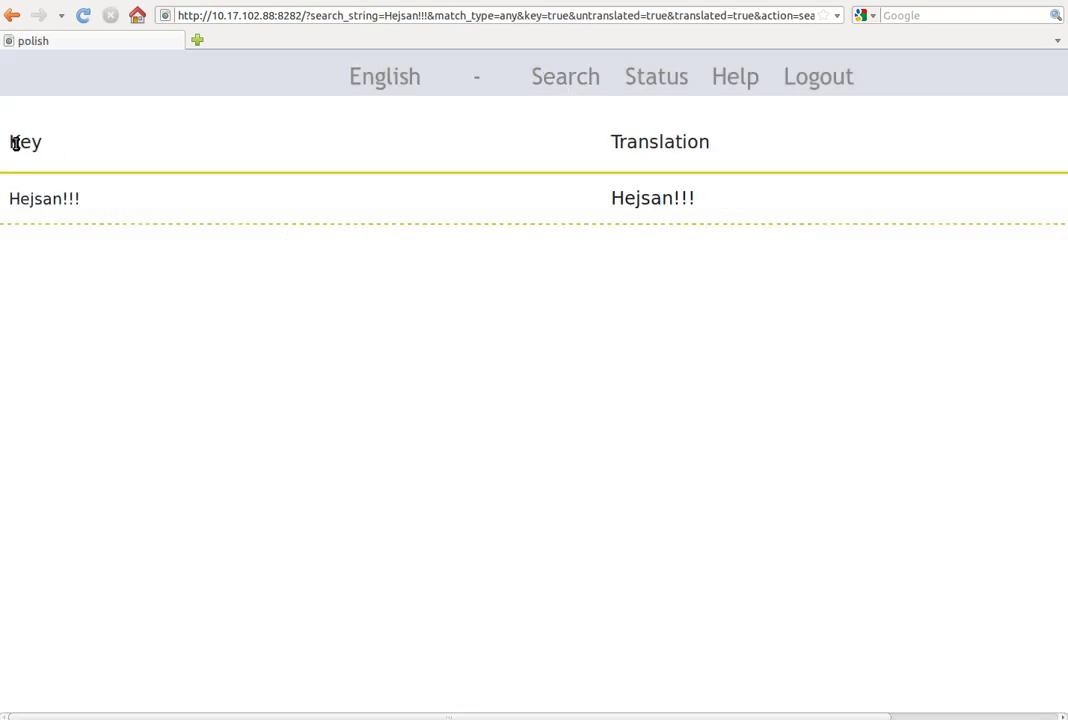
Step: Translate Hejsan!!! as Hello!!! and save the translation
drag(12, 141, 79, 191)
click(100, 198)
drag(601, 141, 706, 148)
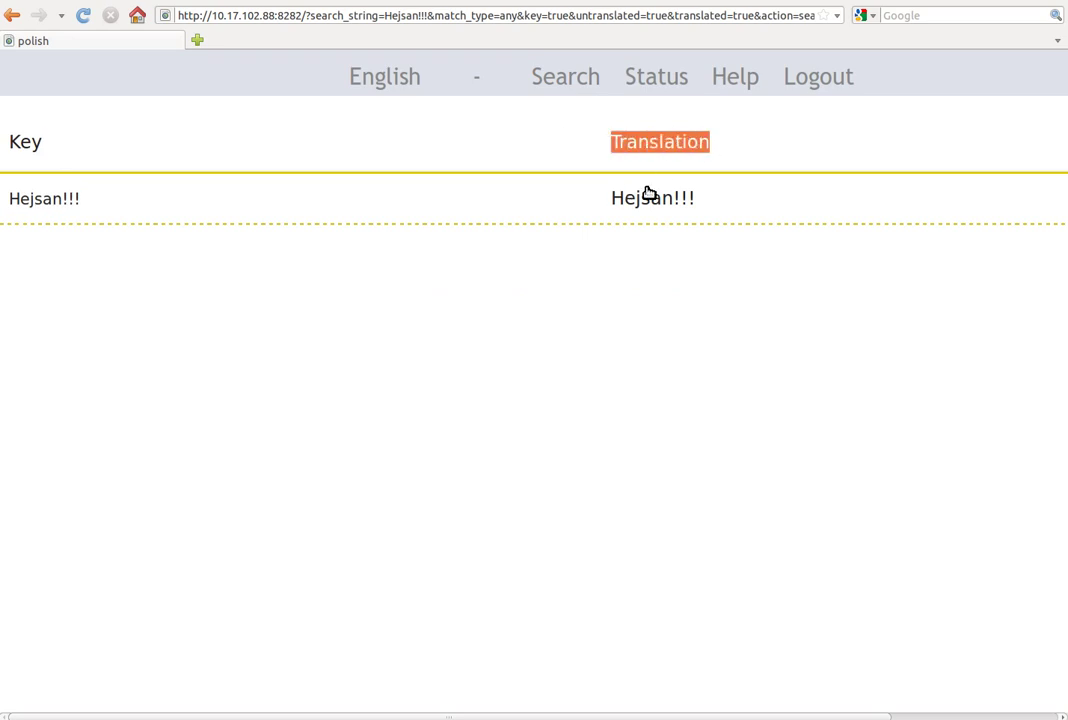
click(705, 202)
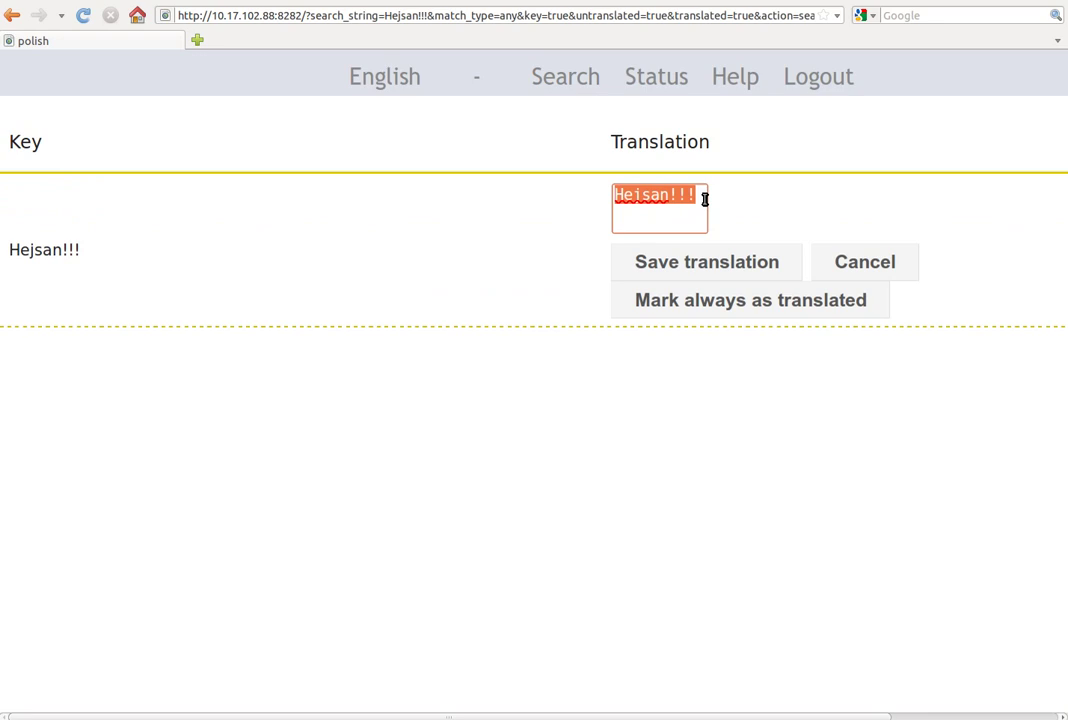
text(Hello!!)
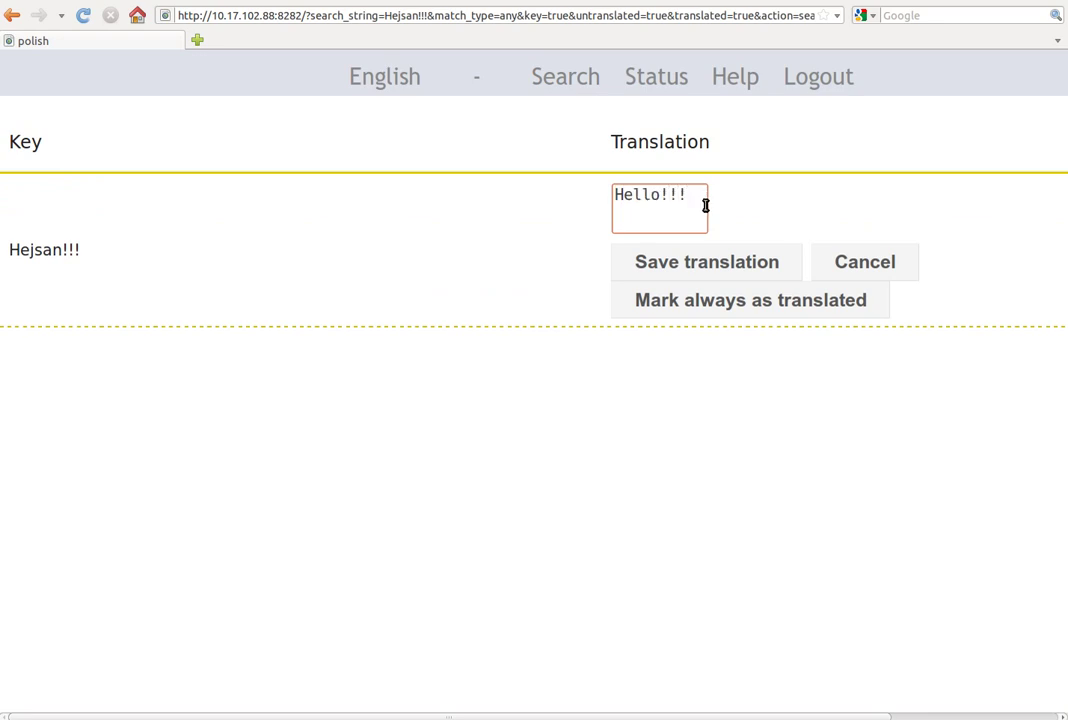
click(698, 264)
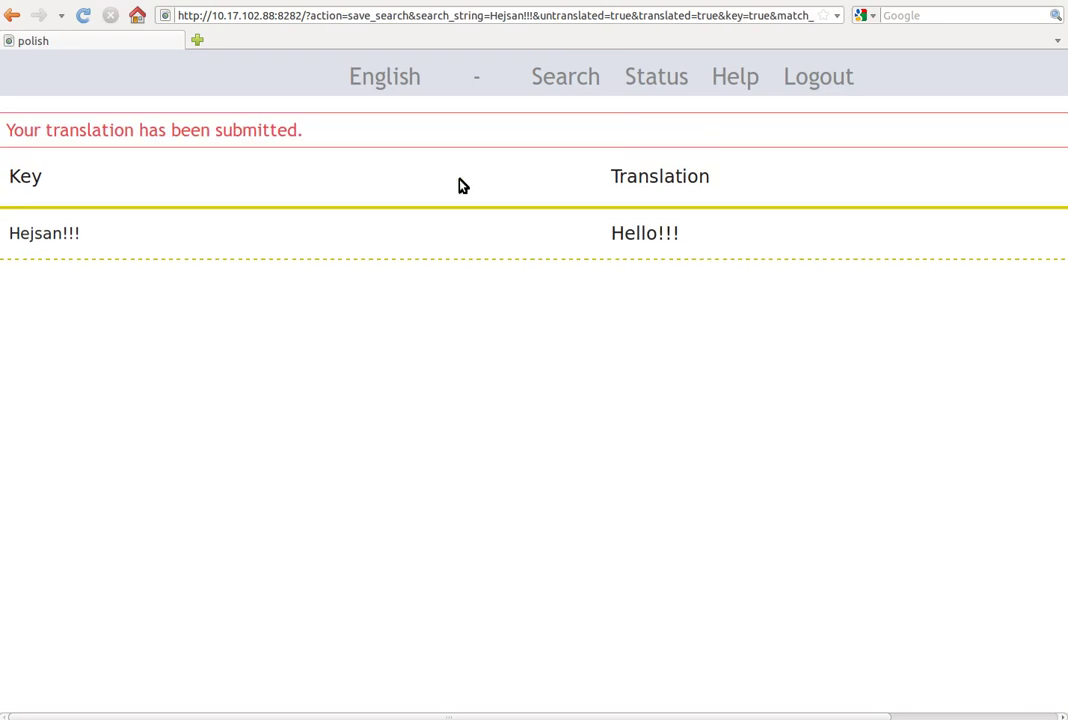
Step: Search POlish for the Swedish key 'Mitt namn är $name$'
drag(334, 136, 12, 134)
click(10, 134)
click(543, 95)
text(Mitt namn )
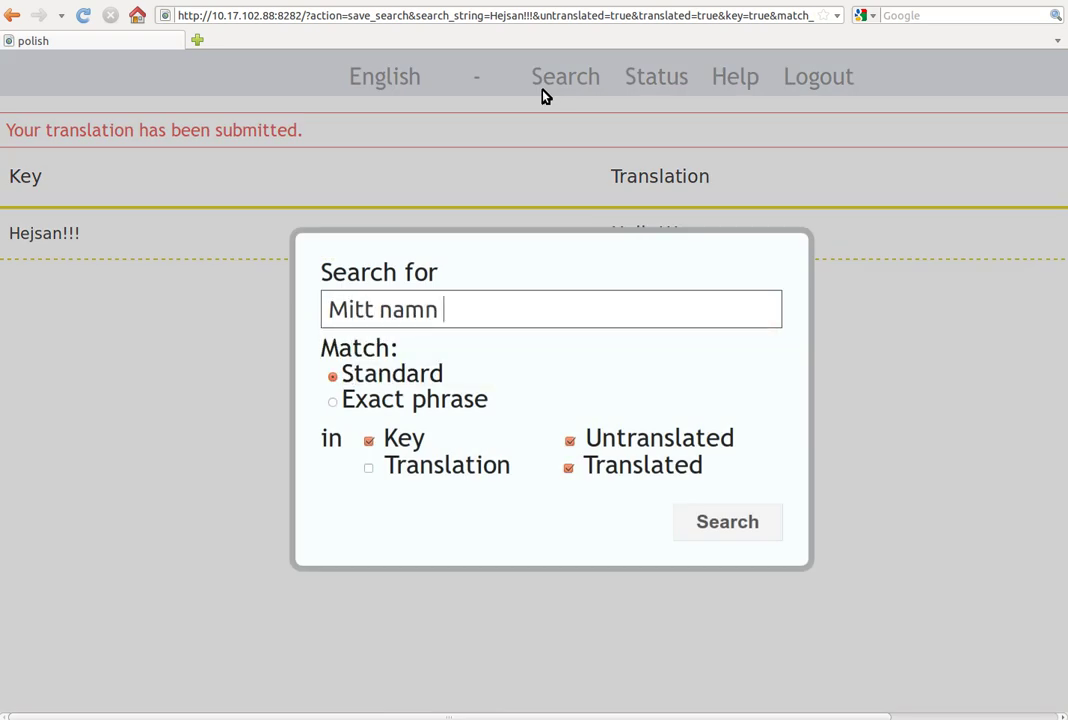
text(är $name$)
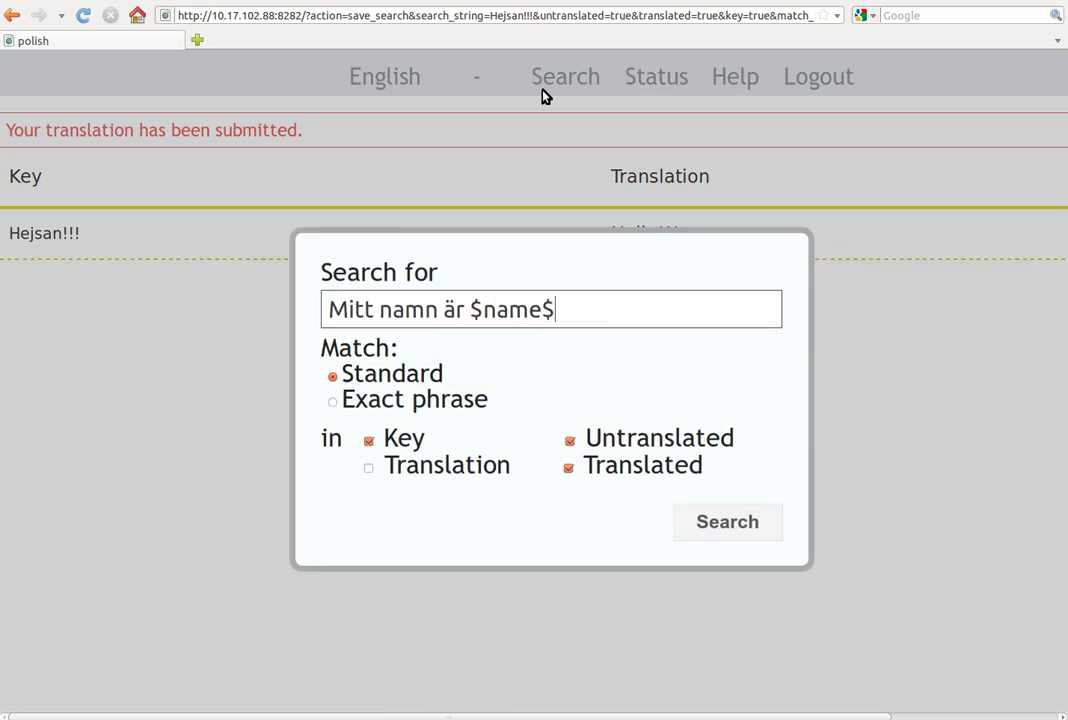
key(Return)
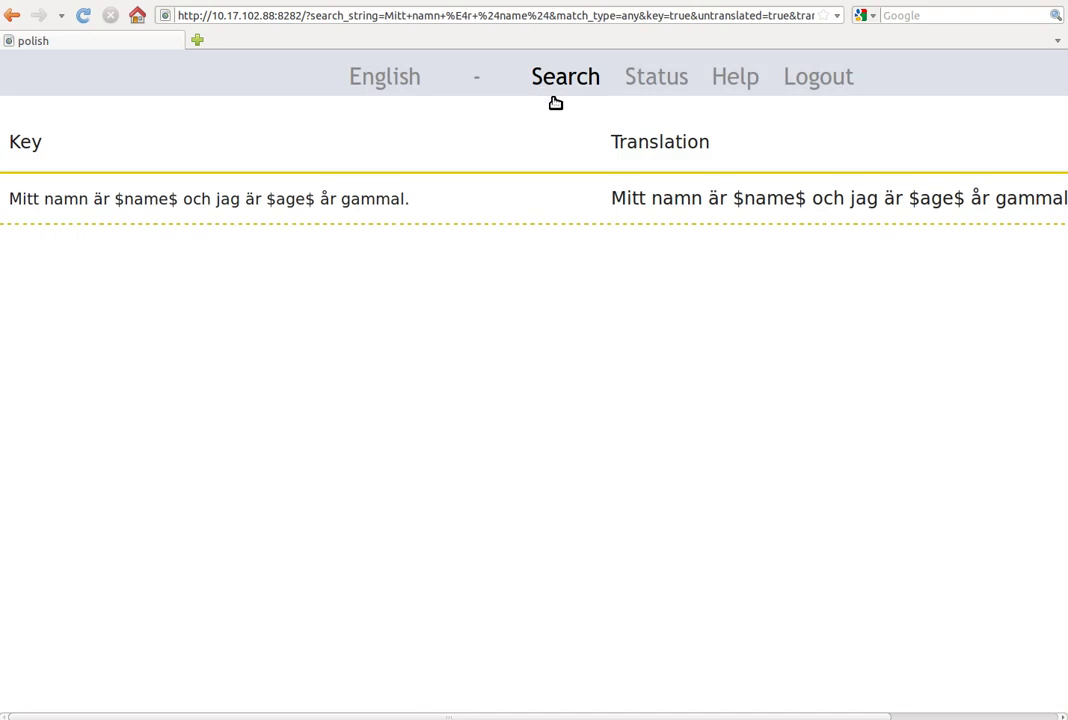
Step: Enter the translation 'My name is $name$ and I am $ag$ years old.' and try saving it
click(645, 204)
text(My name )
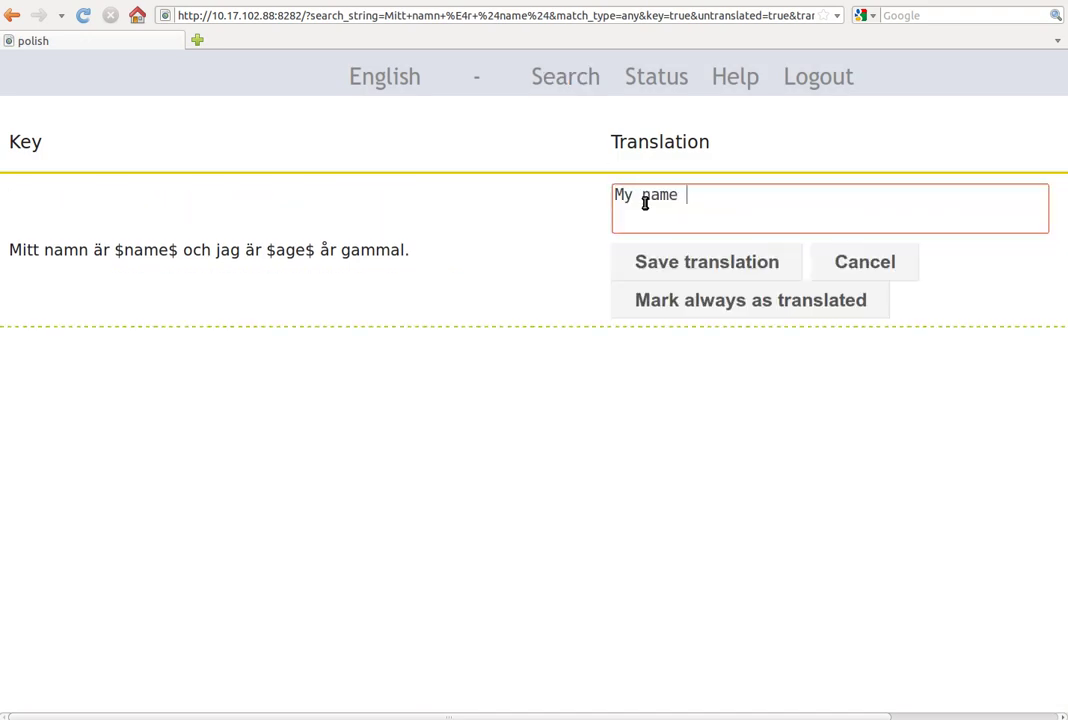
text(is $name$ and I am)
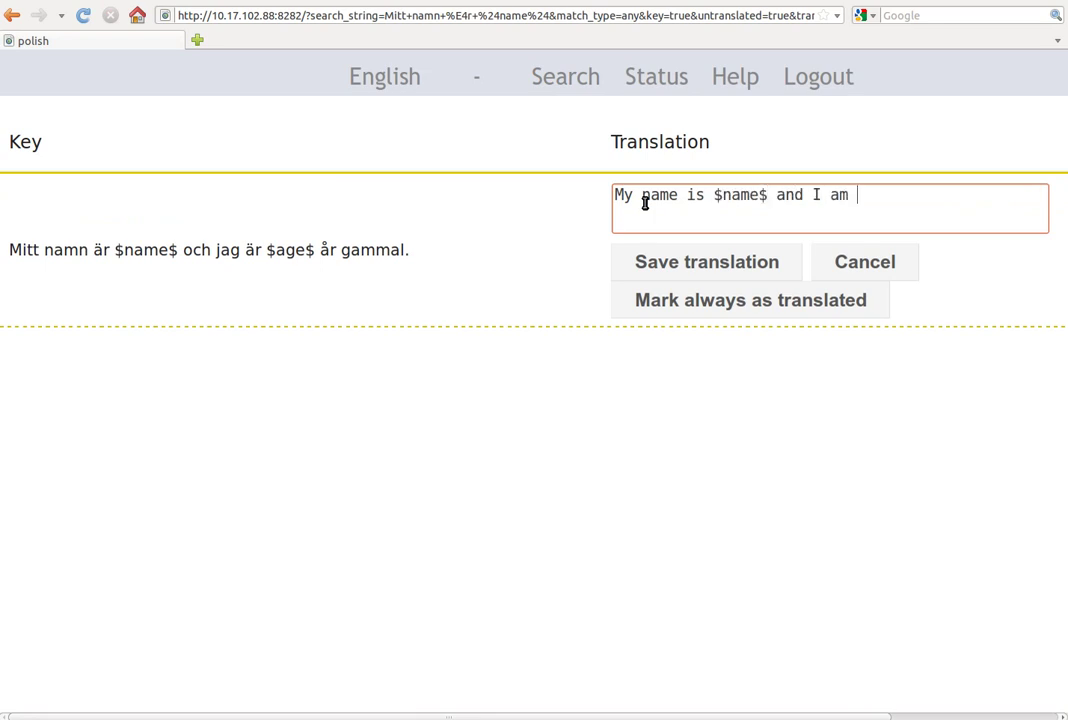
text( $ag$ years old.)
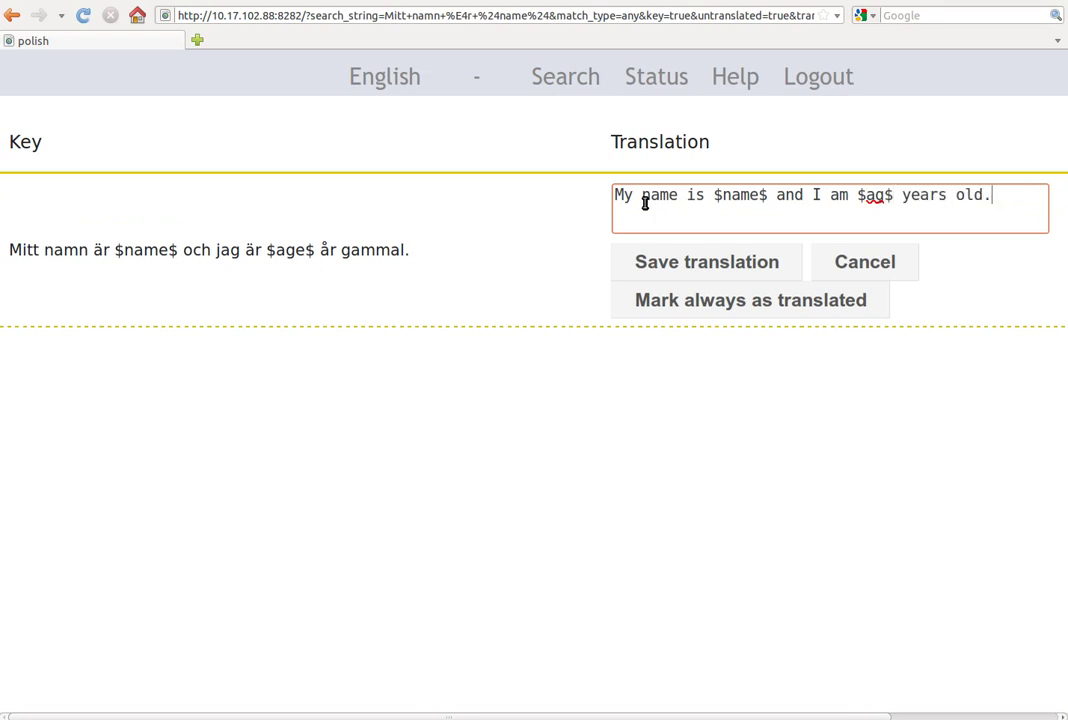
drag(860, 199, 885, 200)
drag(276, 250, 316, 253)
click(315, 252)
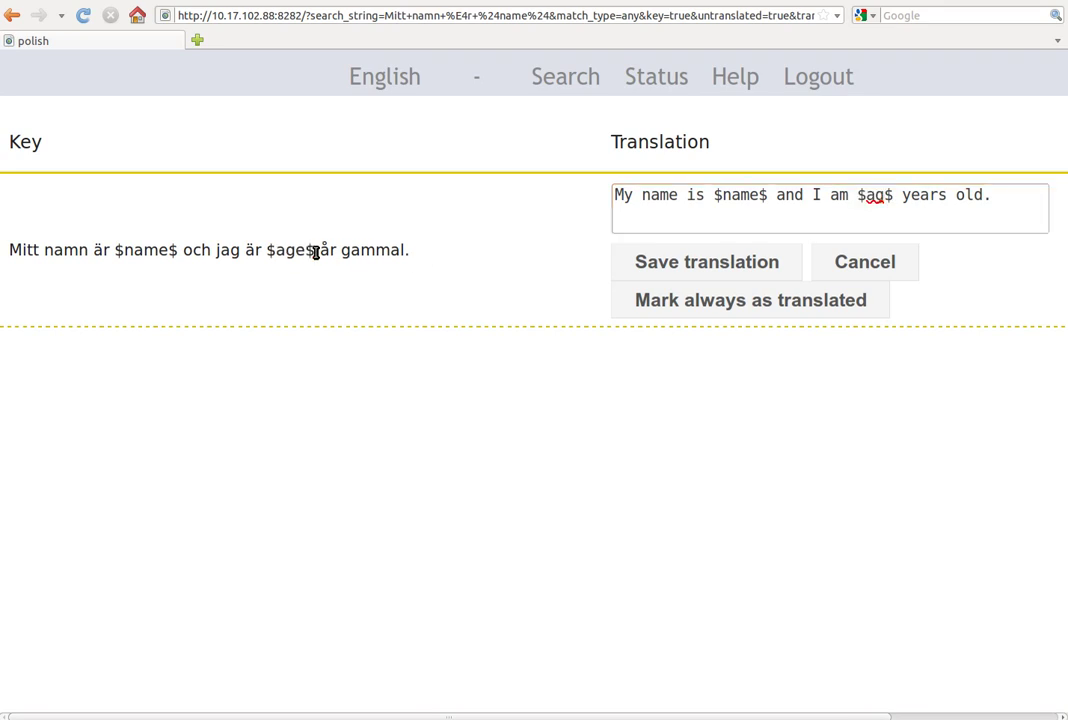
click(666, 257)
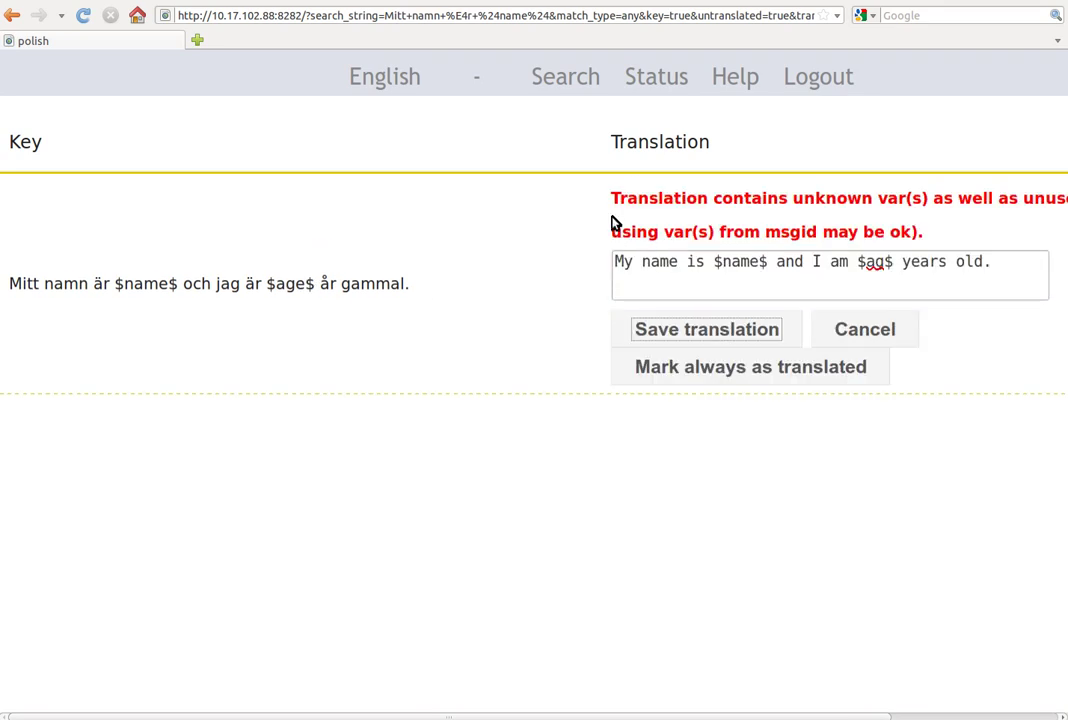
Step: Correct the translation's $ag$ variable to $age$ and save it
drag(612, 198, 915, 192)
click(915, 193)
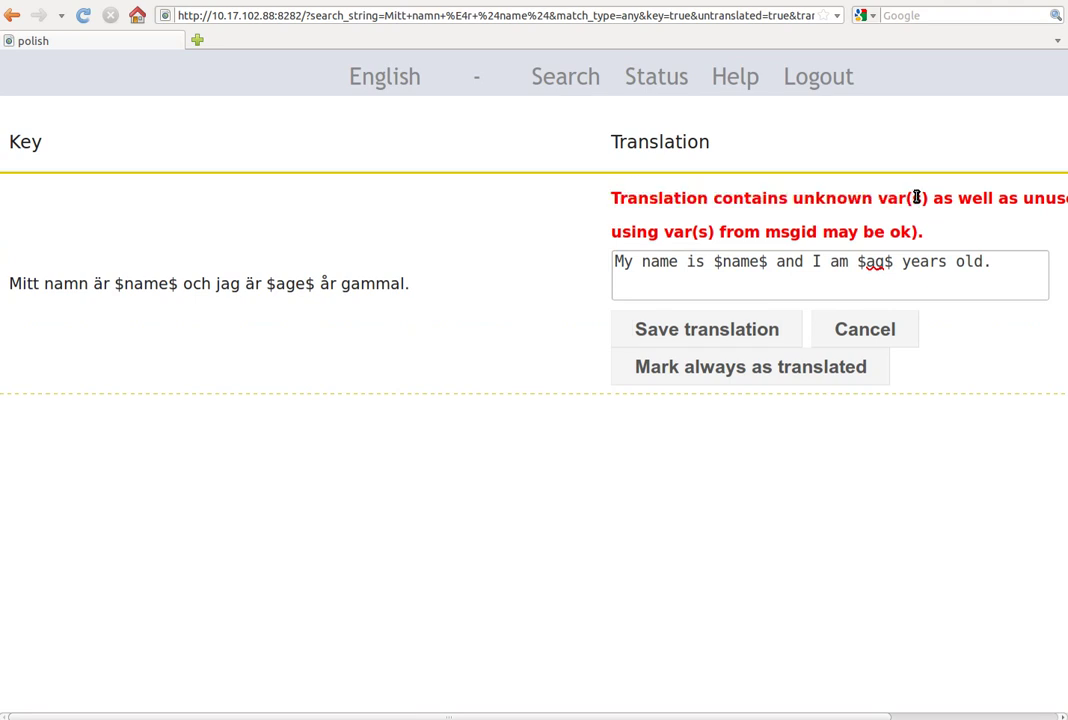
click(883, 261)
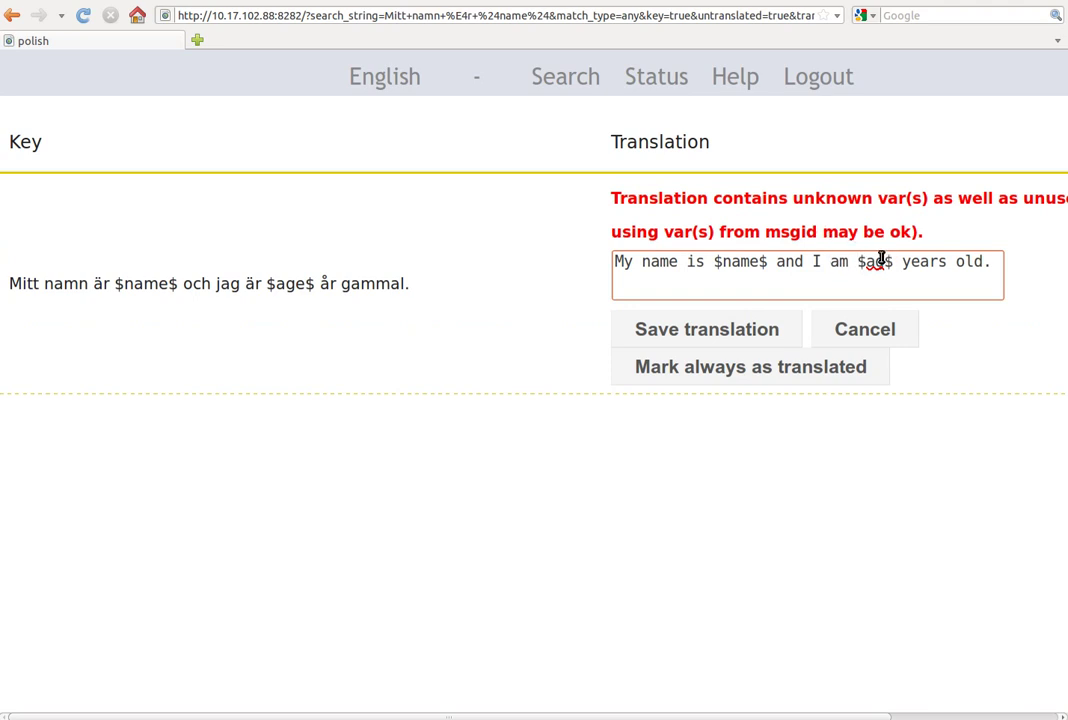
text(e)
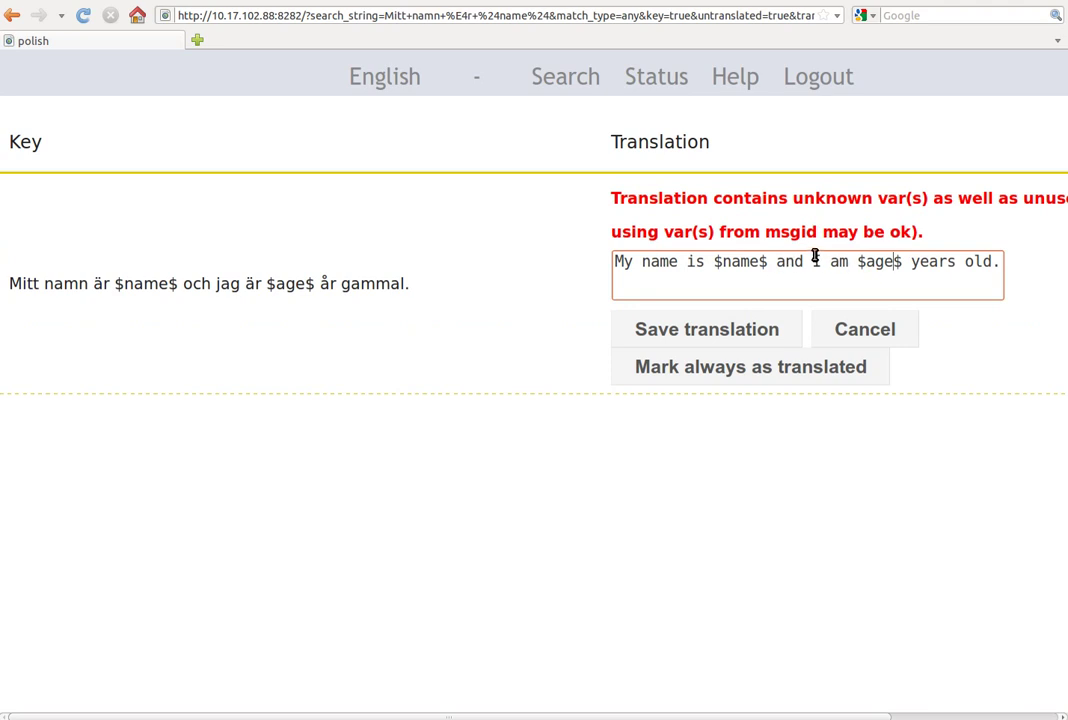
click(687, 327)
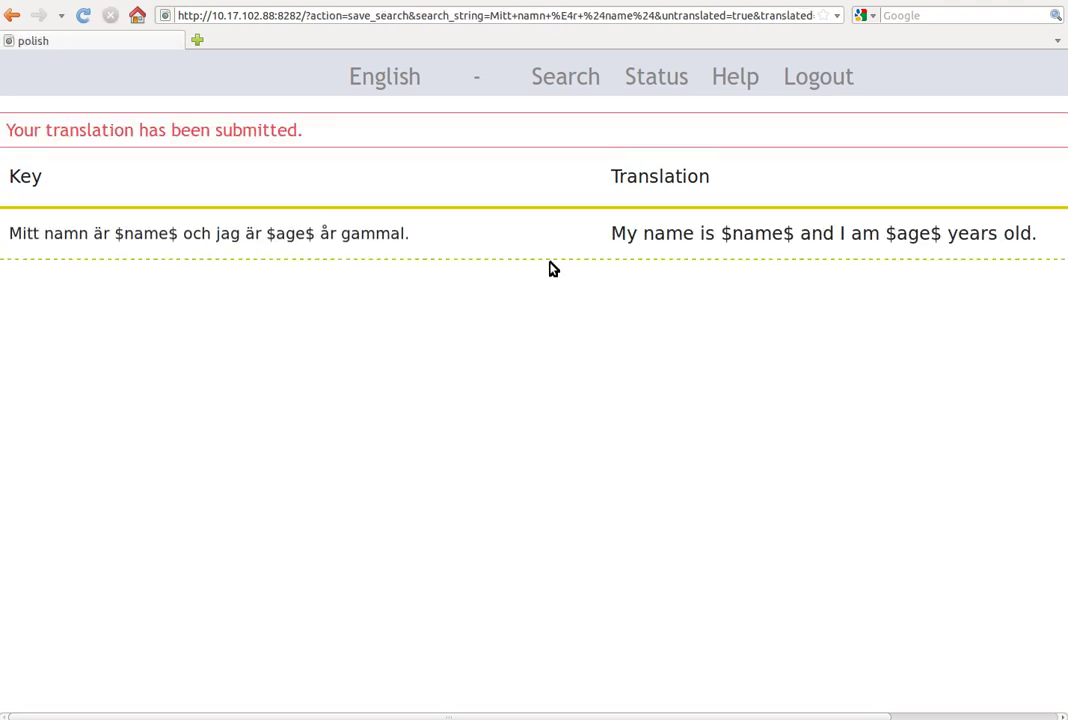
Step: Log out of POlish back to the OpenID login page
drag(8, 127, 287, 124)
click(290, 137)
click(791, 80)
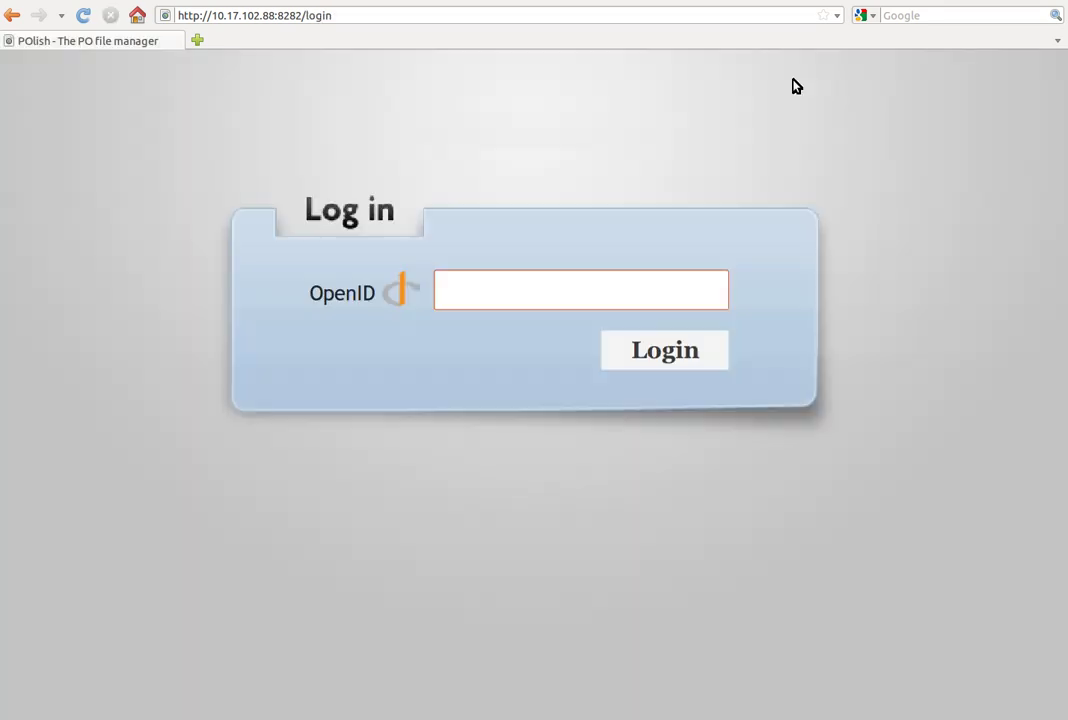
Step: In the terminal log, point out the en exports Hejsan!!! → Hello!!! and the Mitt namn sentence
key(ctrl+alt+Right)
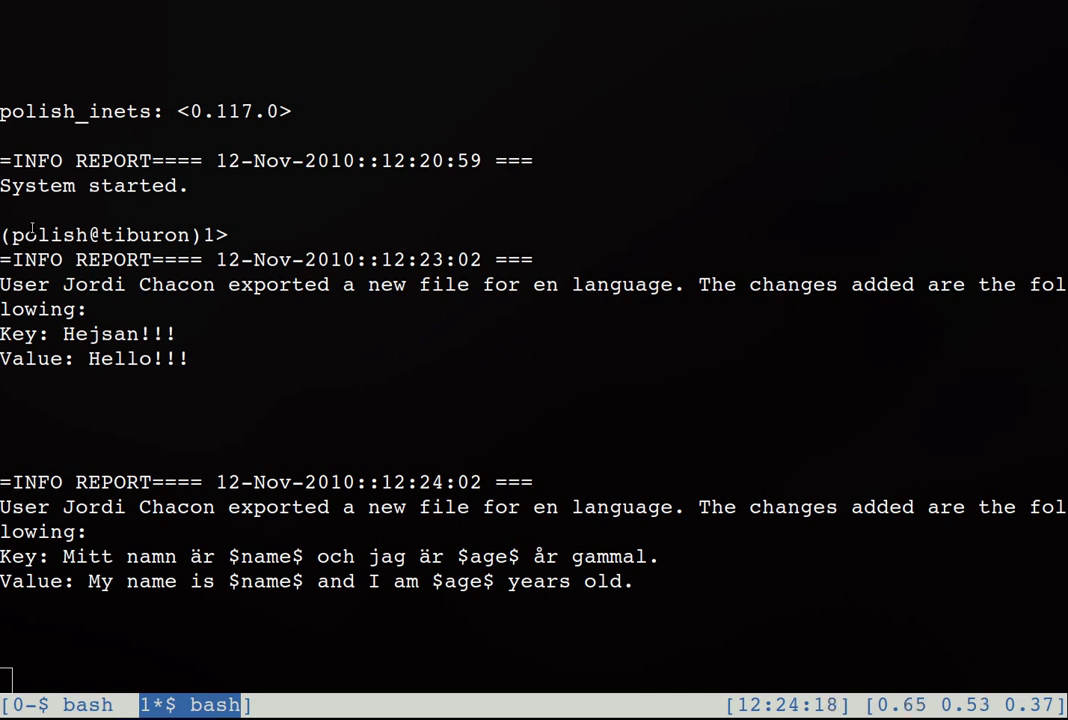
drag(190, 234, 4, 234)
click(81, 234)
drag(215, 355, 675, 286)
double_click(100, 310)
click(463, 302)
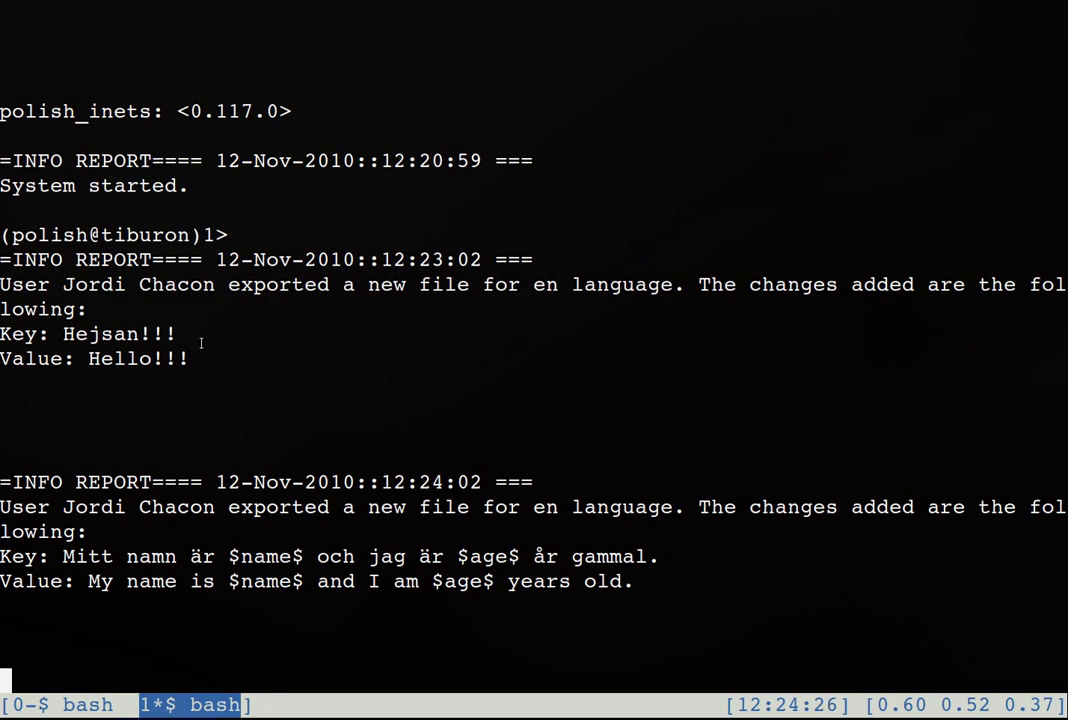
drag(224, 350, 2, 334)
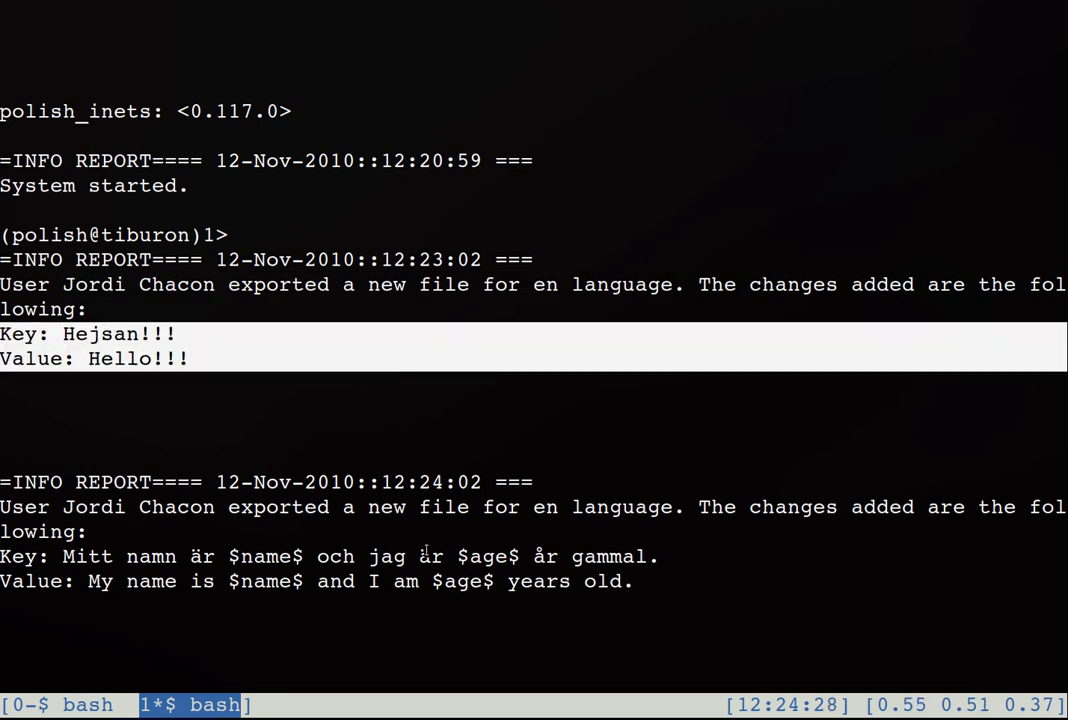
drag(668, 576, 2, 556)
click(66, 556)
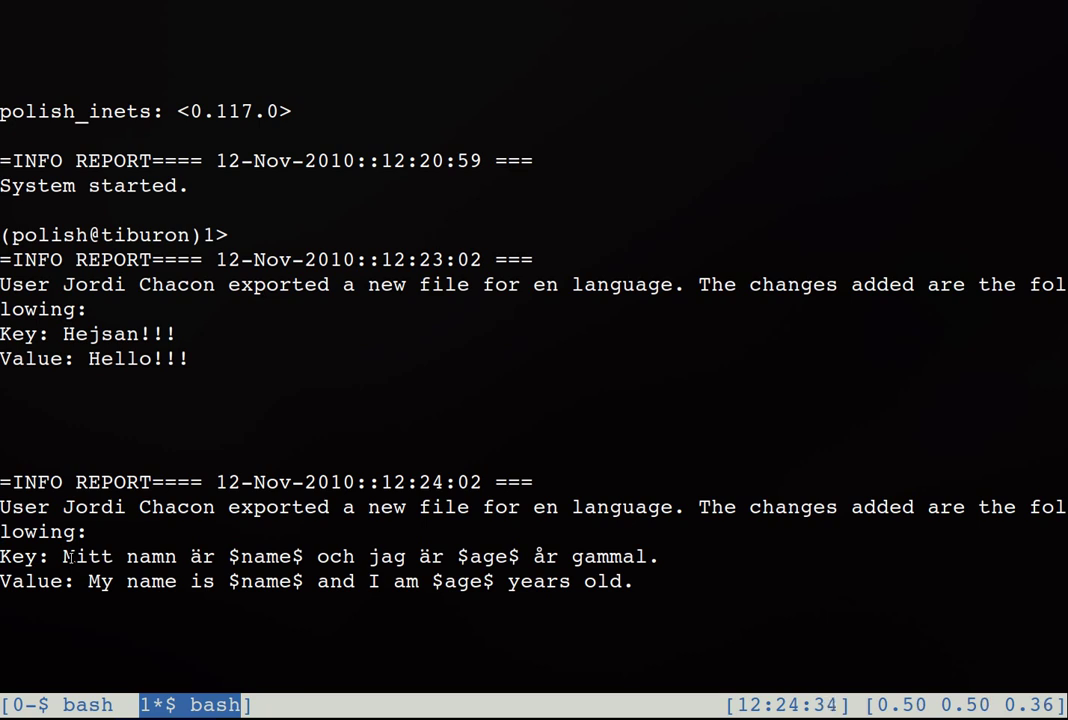
Step: In tmux window 0, run git st and inspect the English PO file entries
key(ctrl+a)
key(0)
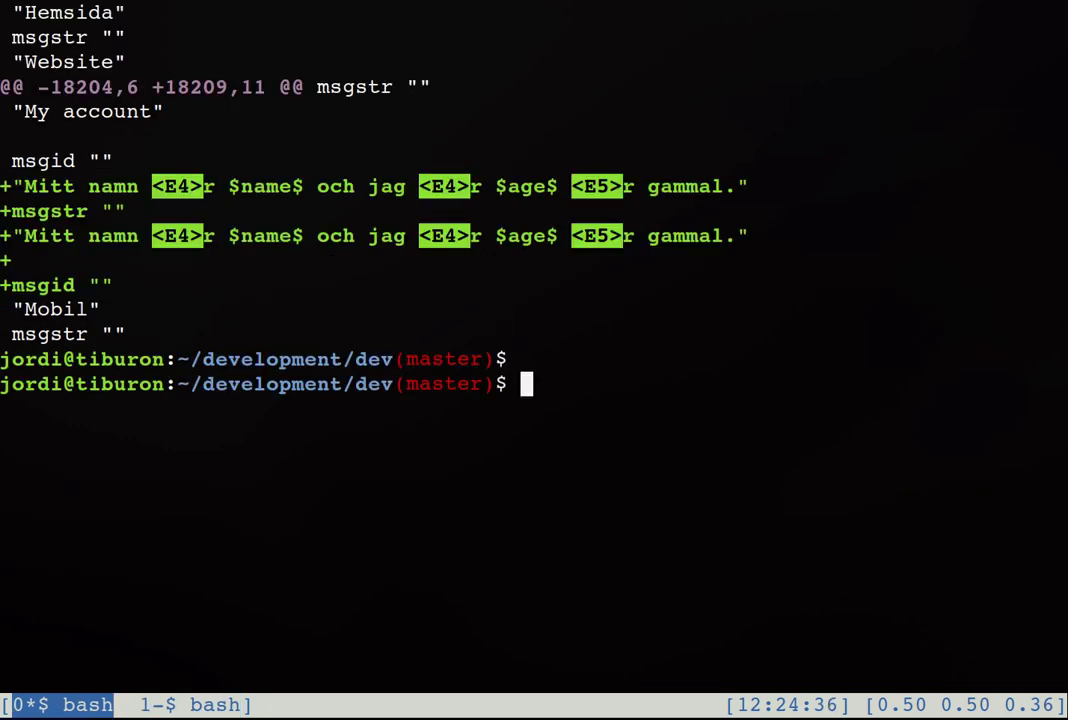
text(git st)
key(Return)
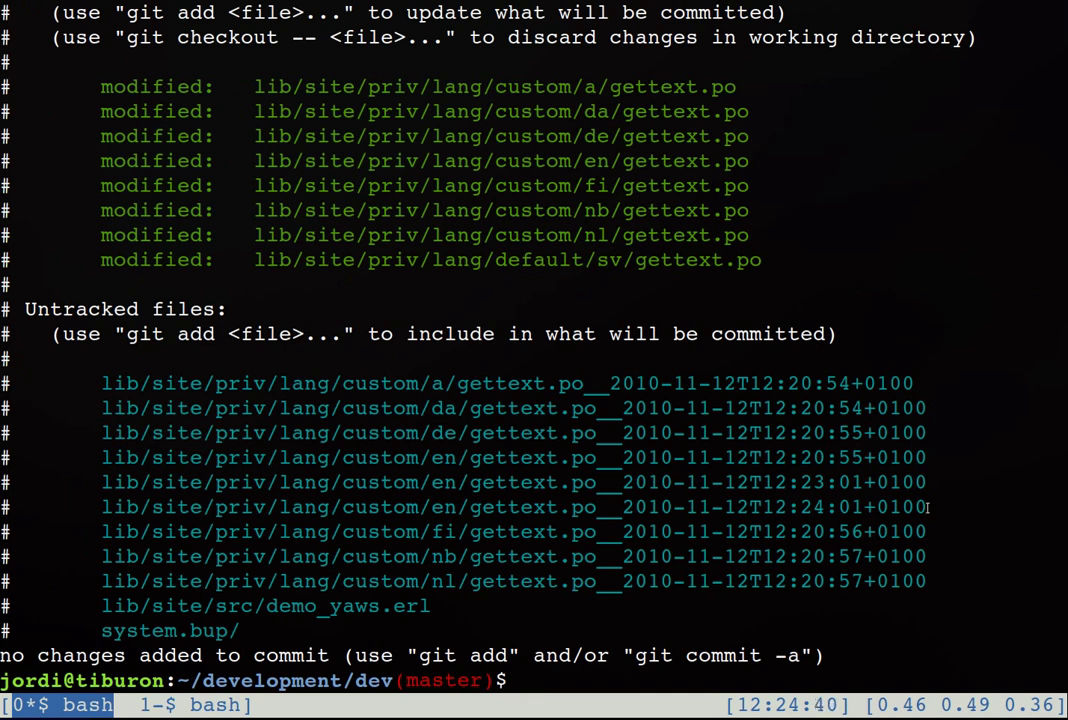
drag(928, 507, 100, 482)
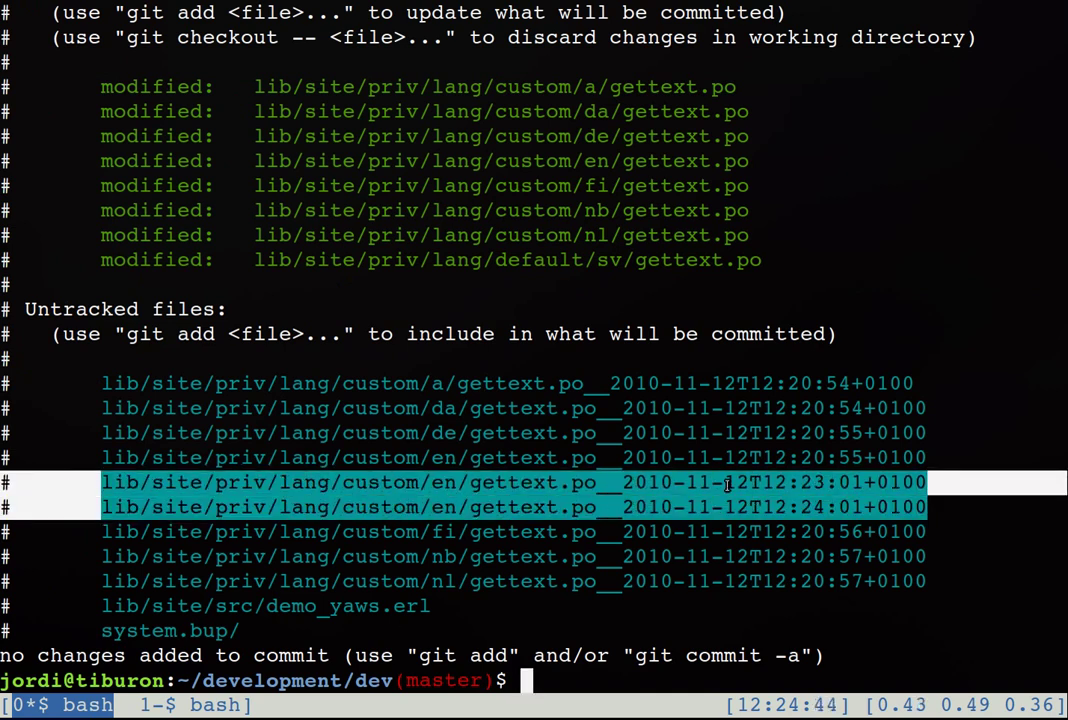
click(832, 500)
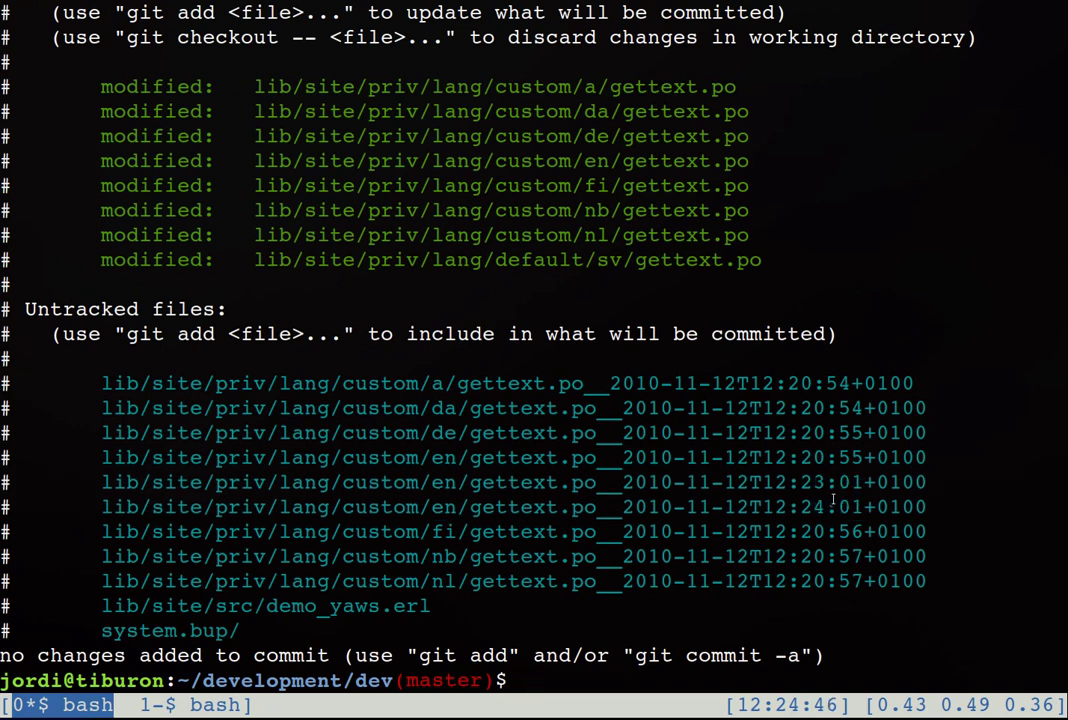
Step: Clear the screen, list modified files with gs, and open the en/gettext.po diff with gd 4
key(ctrl+l)
text(gs)
key(Return)
text(gd 4)
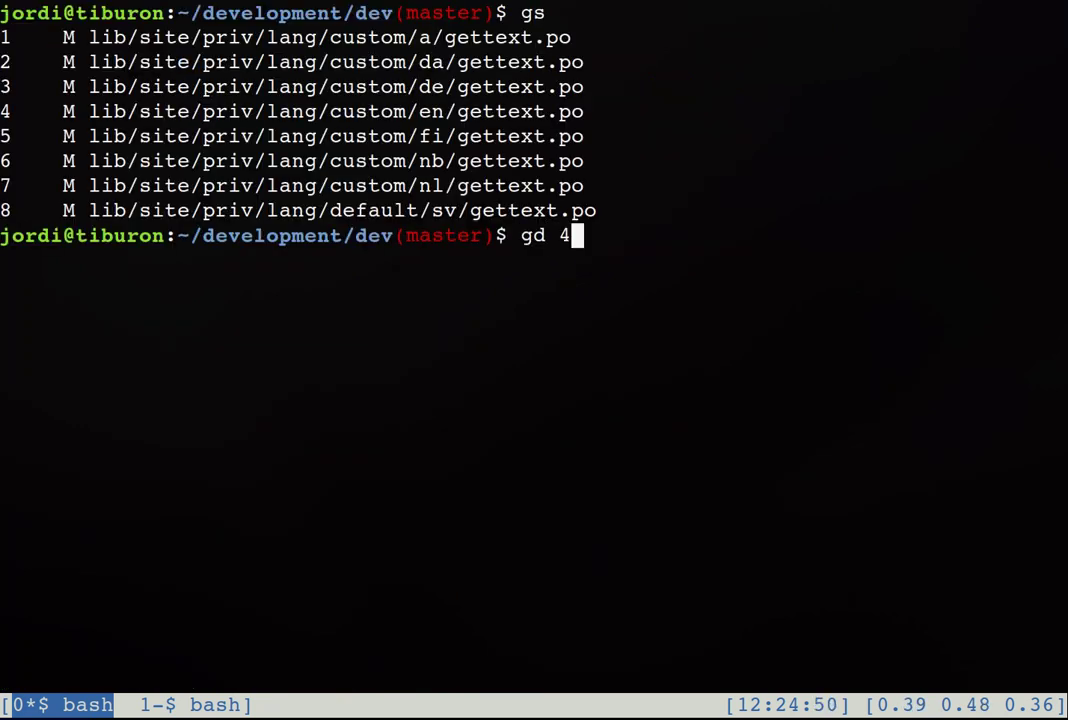
triple_click(158, 112)
click(158, 112)
key(Return)
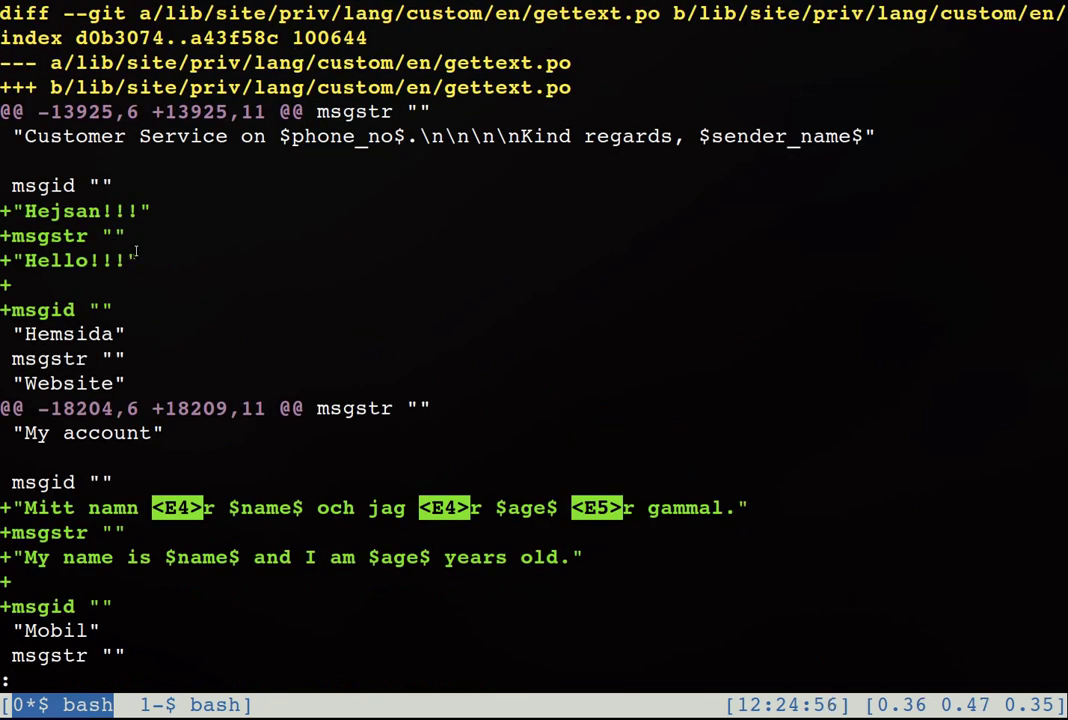
Step: Check the new Hello!!! and 'My name is' entries in the diff, then quit the pager
drag(139, 262, 35, 215)
click(59, 222)
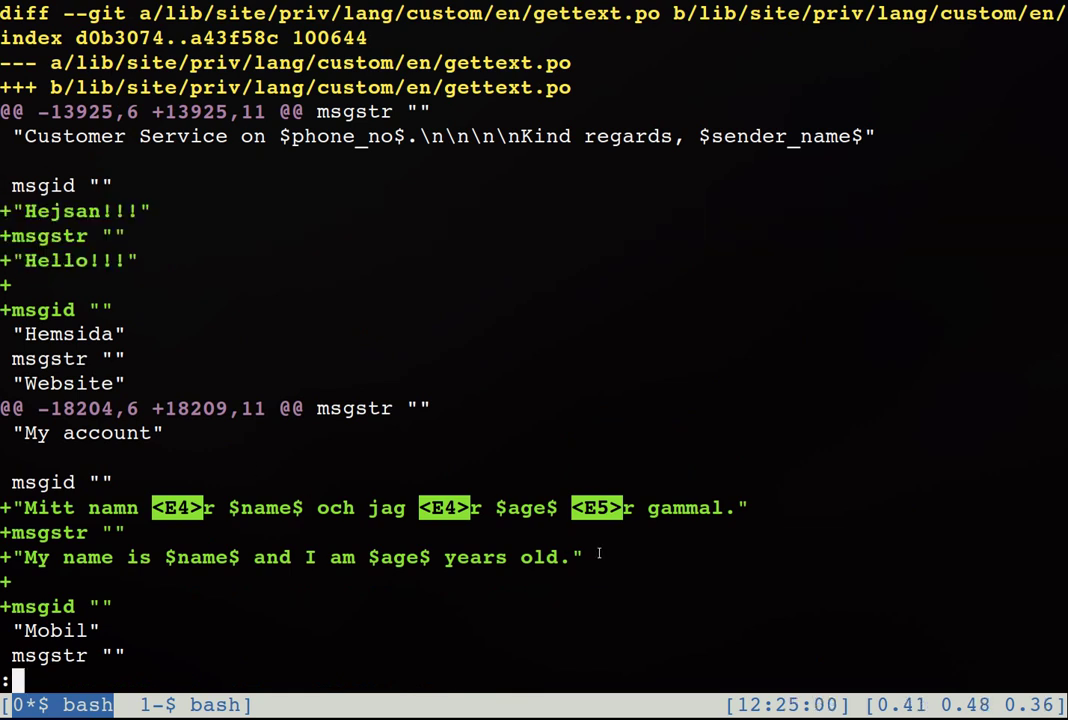
drag(599, 553, 42, 507)
key(q)
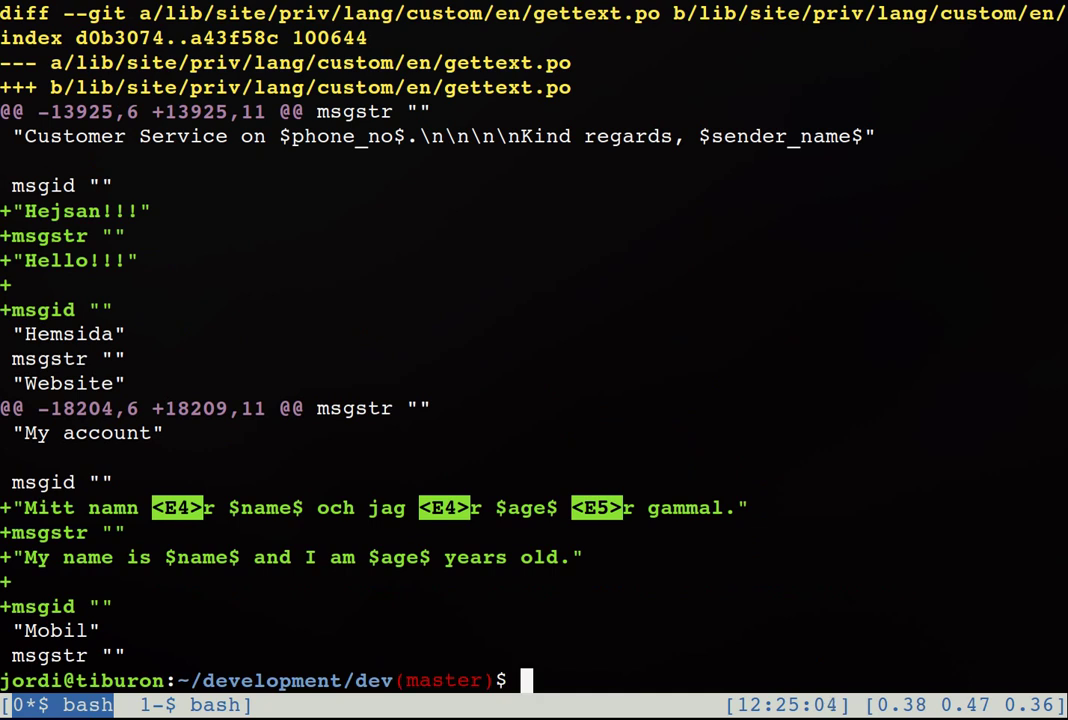
Step: Run git st and gs to list the numbered modified files
text(git st)
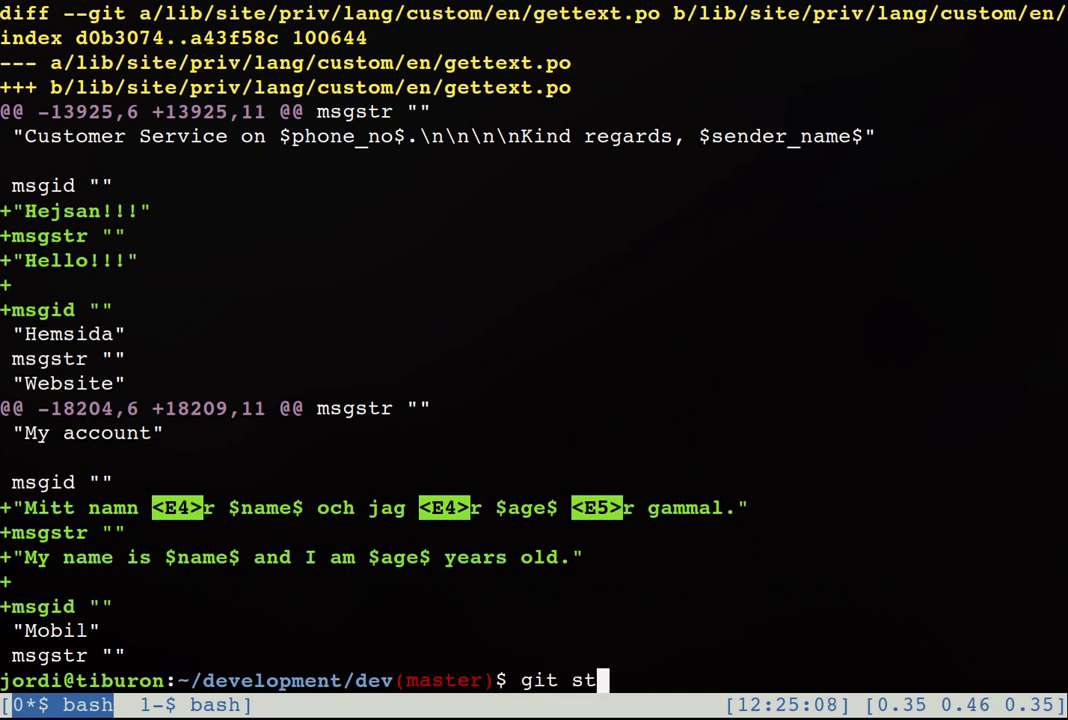
key(Return)
text(gs)
key(Return)
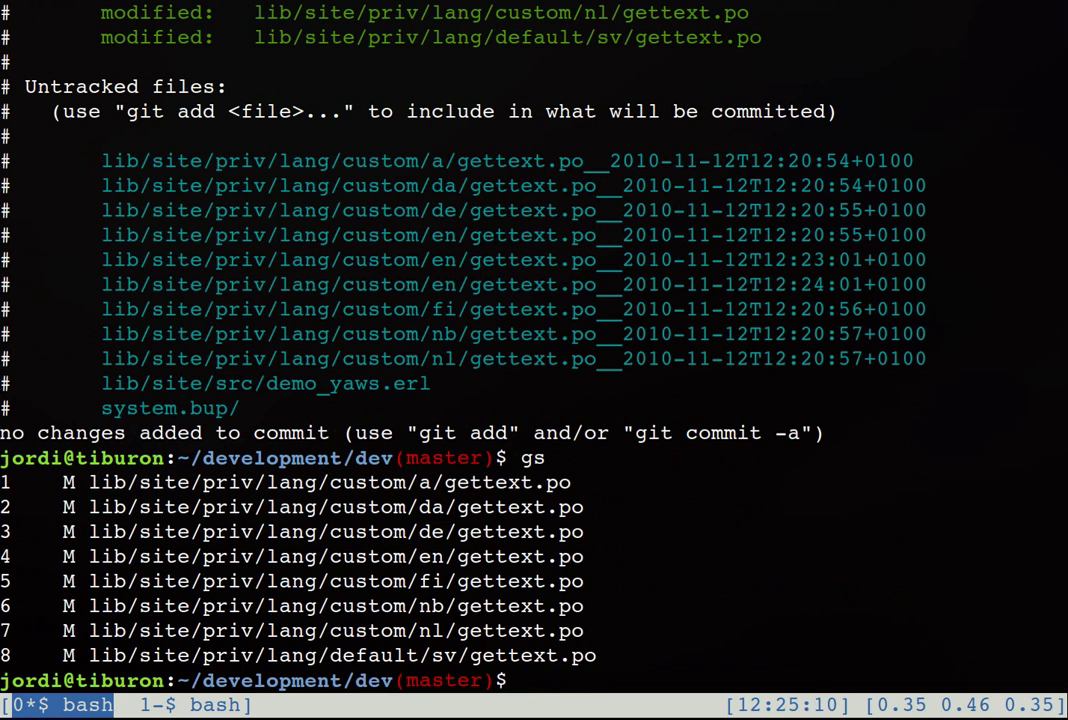
Step: Stage custom/en/gettext.po with ga 4 and verify it in git status
text(ga)
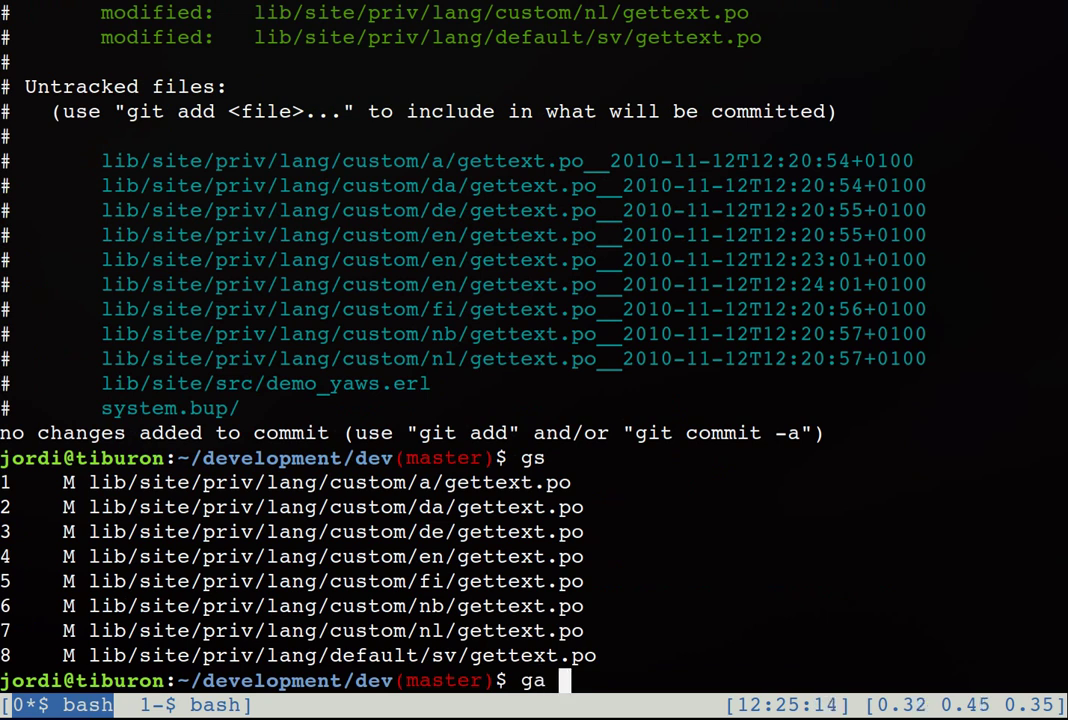
text( 4)
key(Return)
text(git status)
key(Return)
key(ctrl+a)
key([)
key(Up)
key(Up)
key(Up)
key(Up)
key(Up)
key(Up)
key(Up)
key(Up)
key(Up)
key(Up)
key(Up)
key(Up)
key(Up)
key(Up)
key(Up)
key(Up)
key(Up)
key(Up)
key(Up)
key(Up)
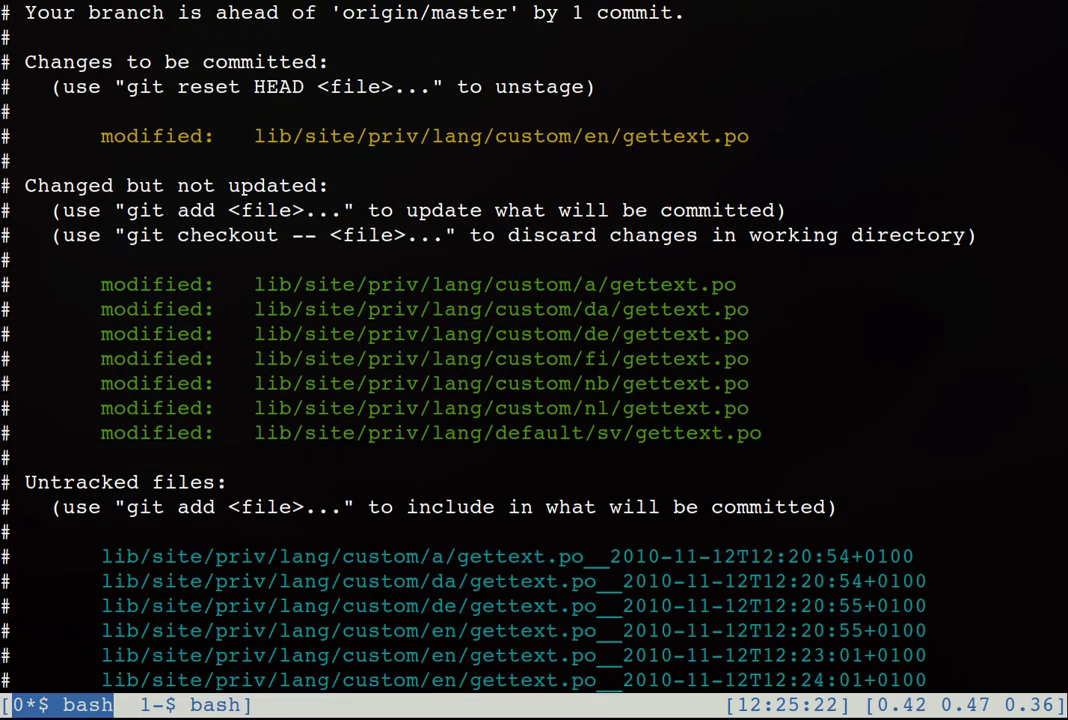
Step: Commit with git ci -m "2 new texts added to the English po file."
double_click(312, 133)
key(Escape)
text(git ci -)
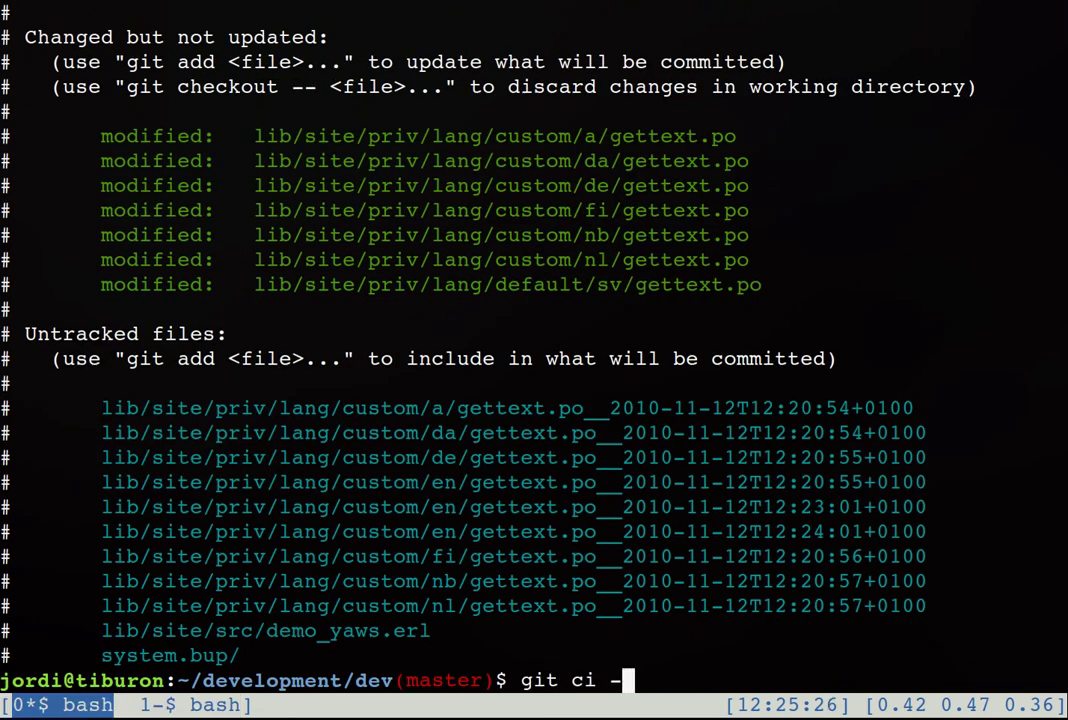
text(m "")
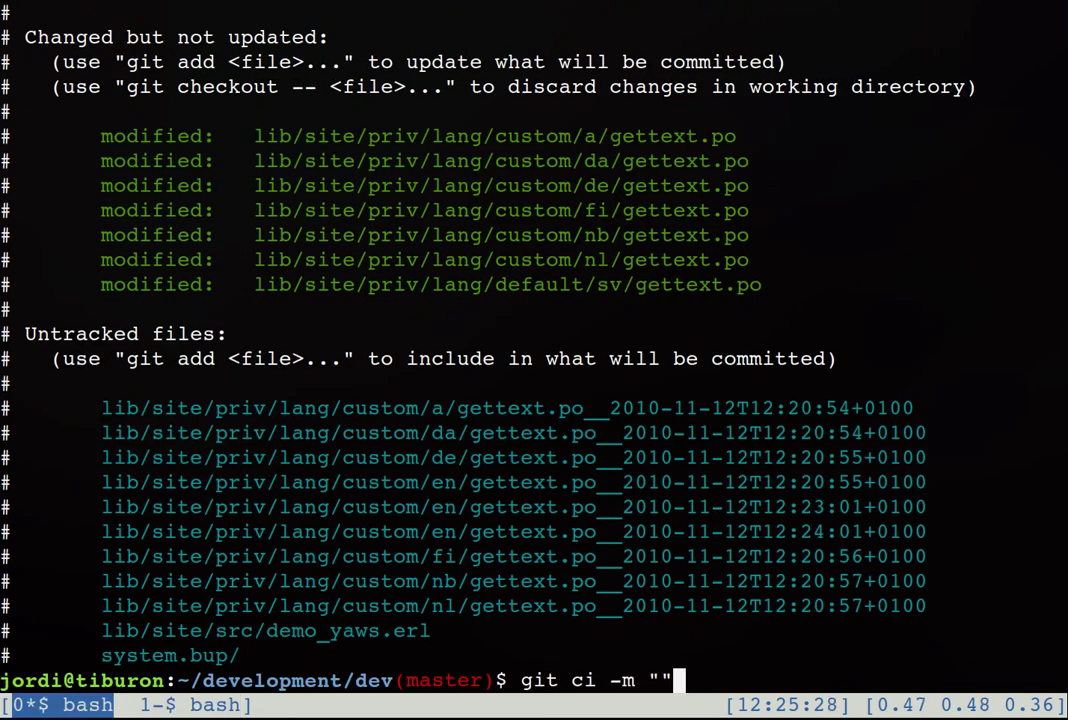
text(English po )
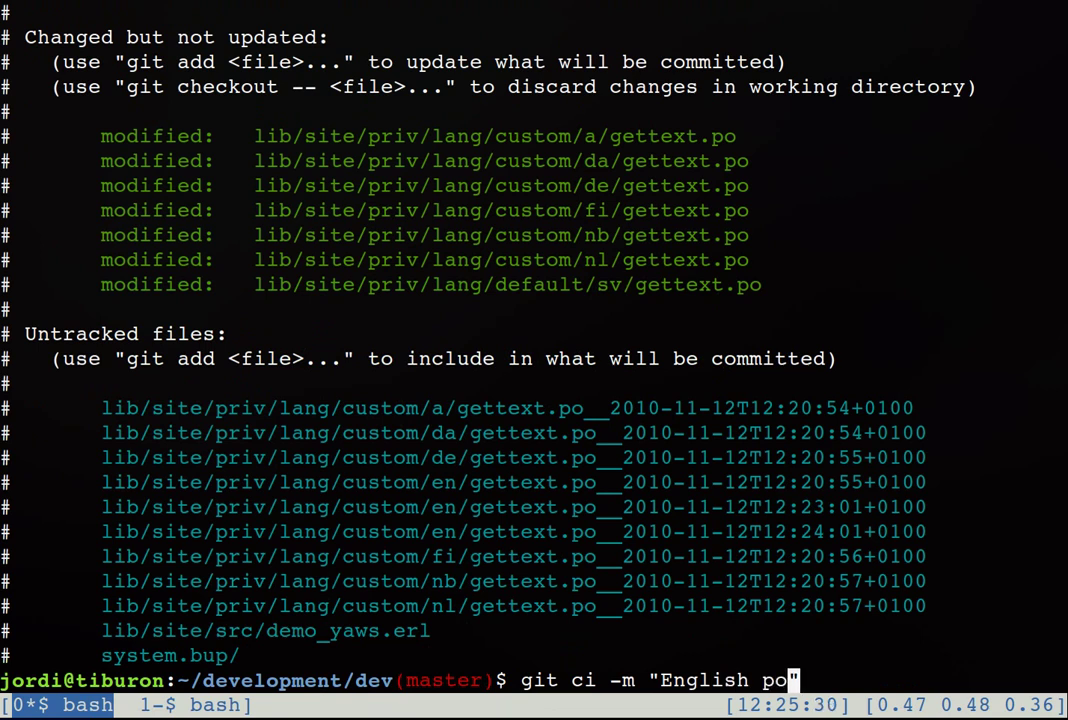
text(file)
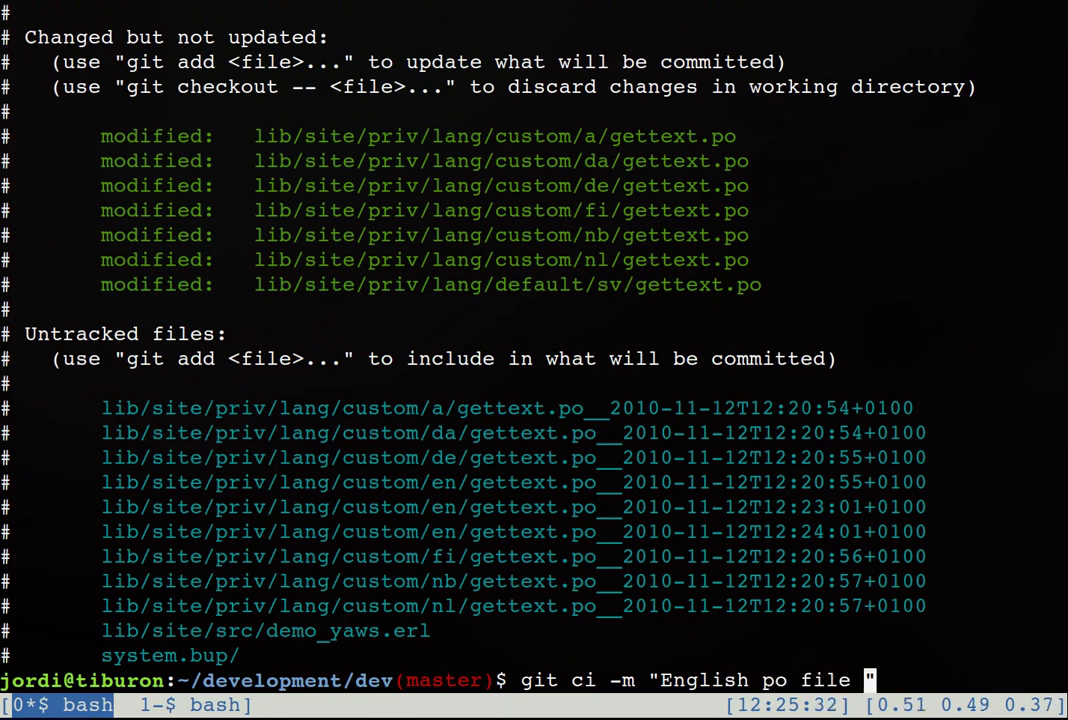
key(Left)
key(Left)
key(Left)
key(Left)
key(Left)
key(Left)
key(Left)
key(Left)
key(Left)
key(Left)
key(Left)
key(Left)
key(Left)
key(Left)
key(Left)
key(Left)
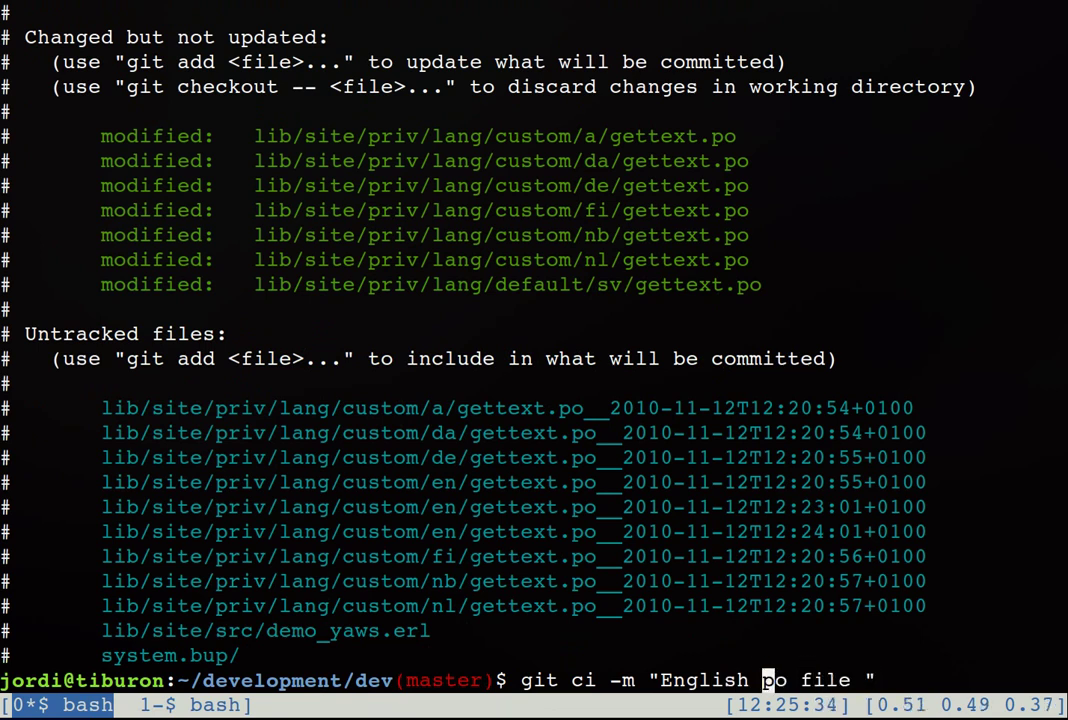
text(2 new t)
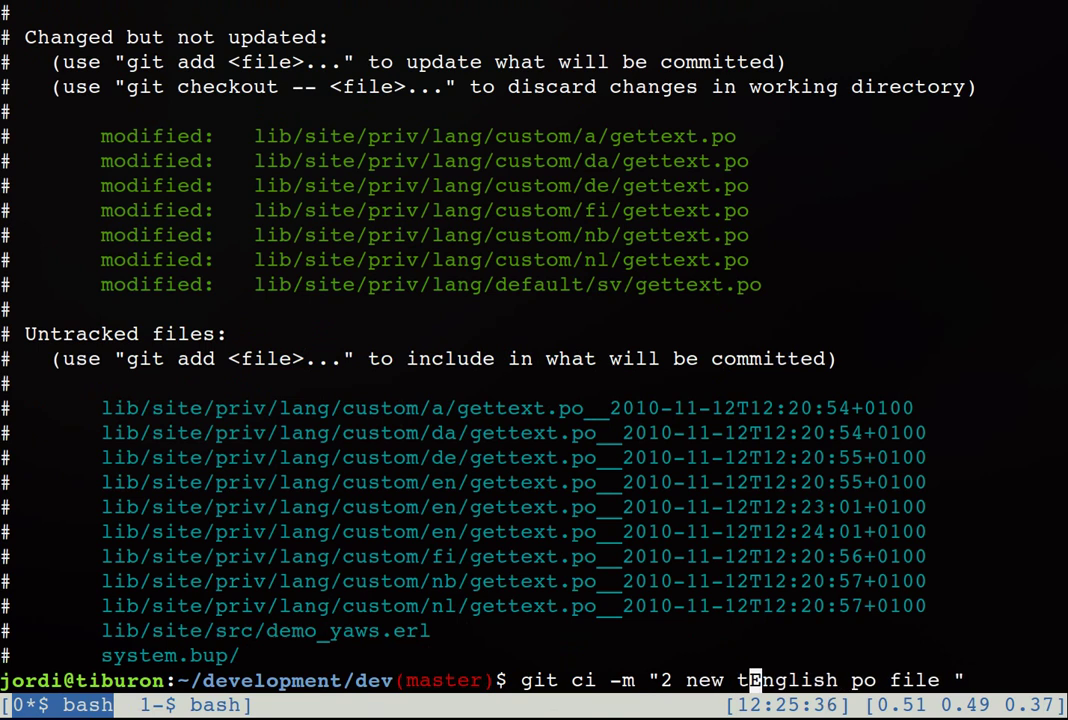
text(exts added)
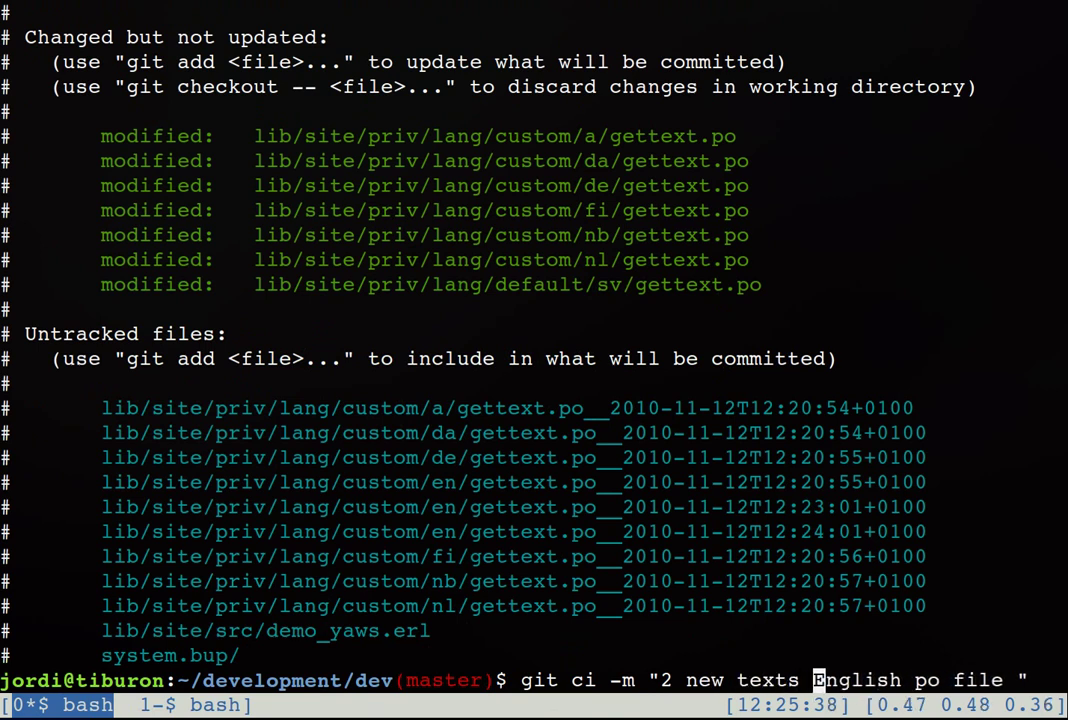
text( to the)
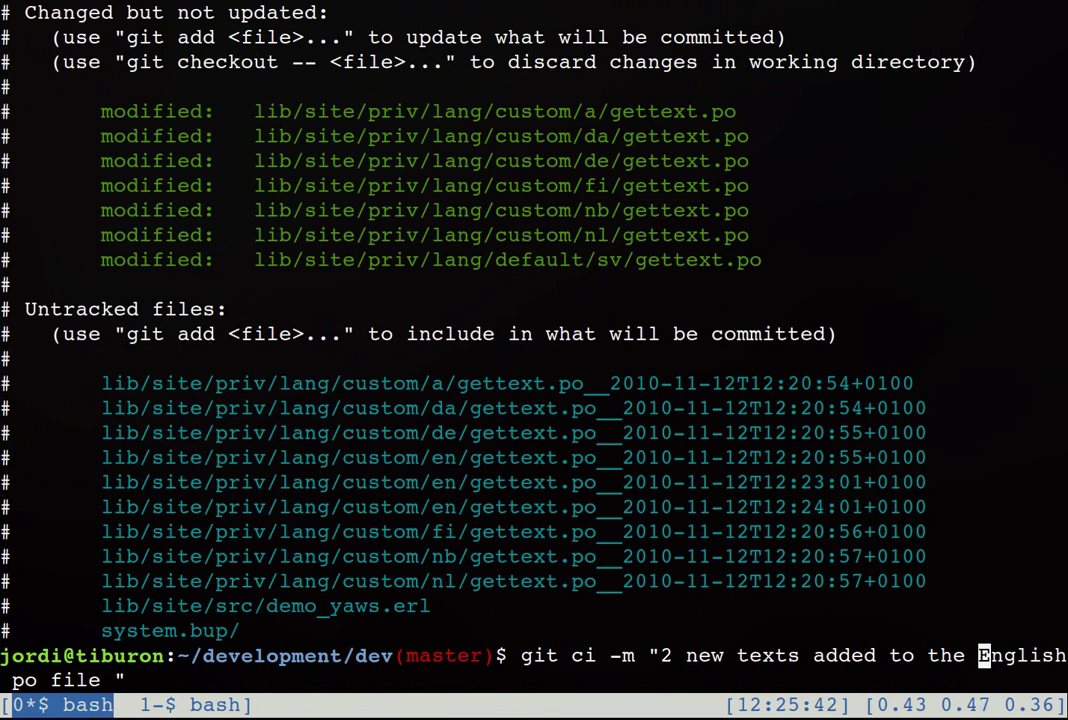
key(Right)
key(Right)
key(Right)
key(Right)
key(Right)
key(Right)
key(Right)
key(Right)
key(Right)
key(Right)
key(Right)
key(Right)
key(Right)
key(Right)
key(Right)
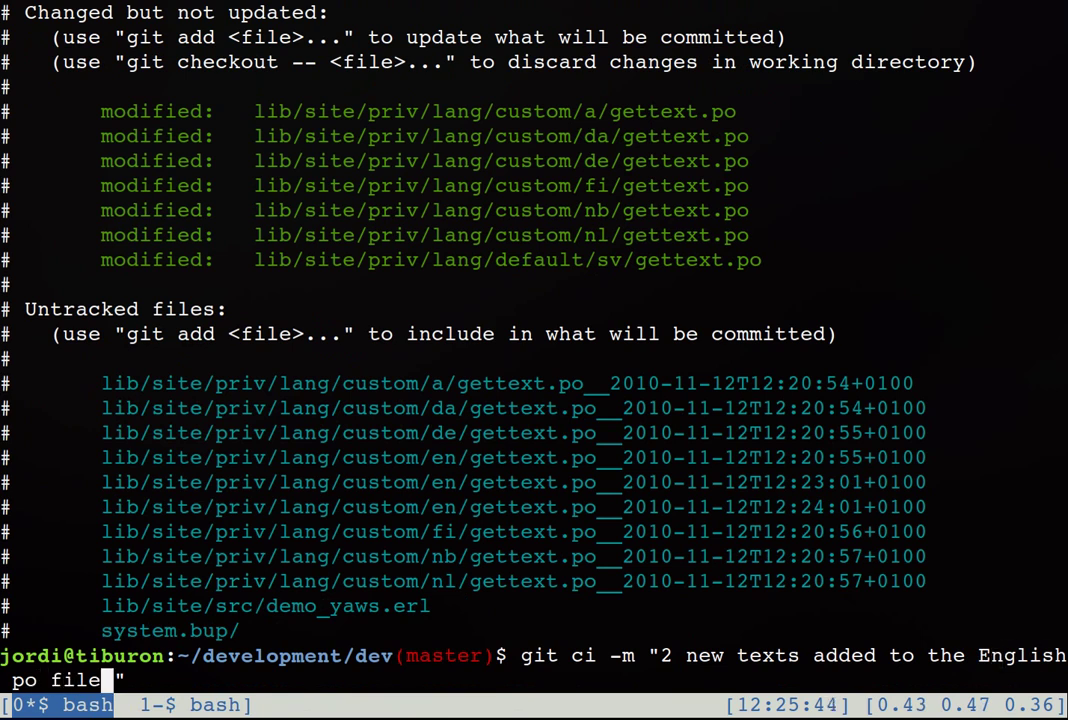
text(.)
key(Return)
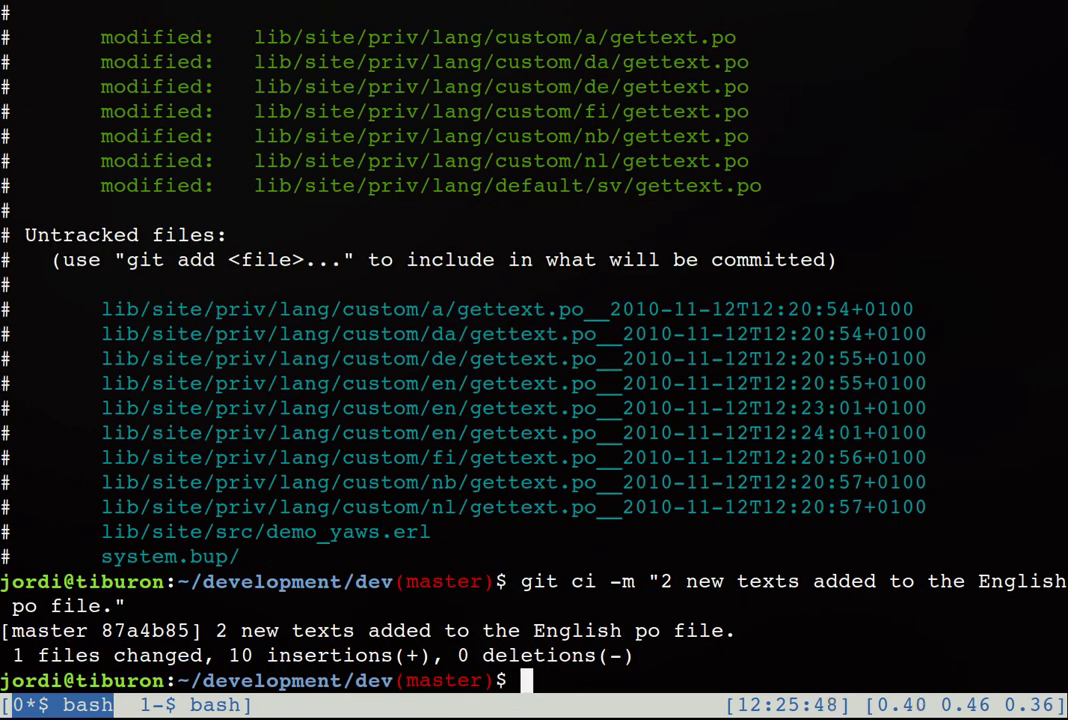
text(:))
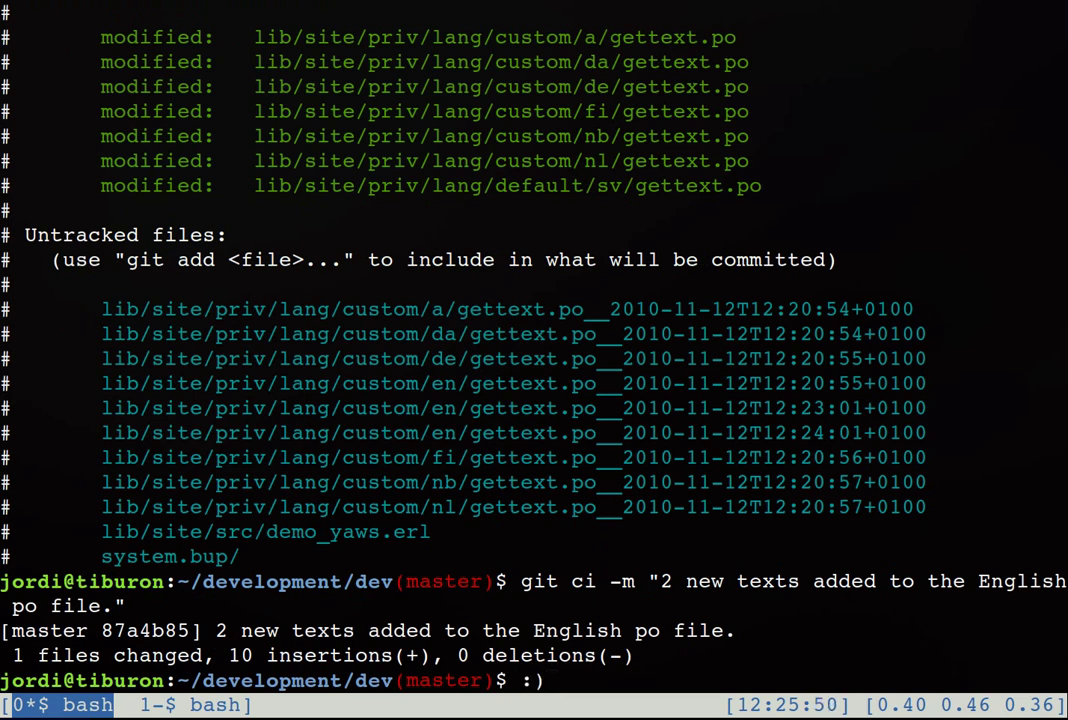